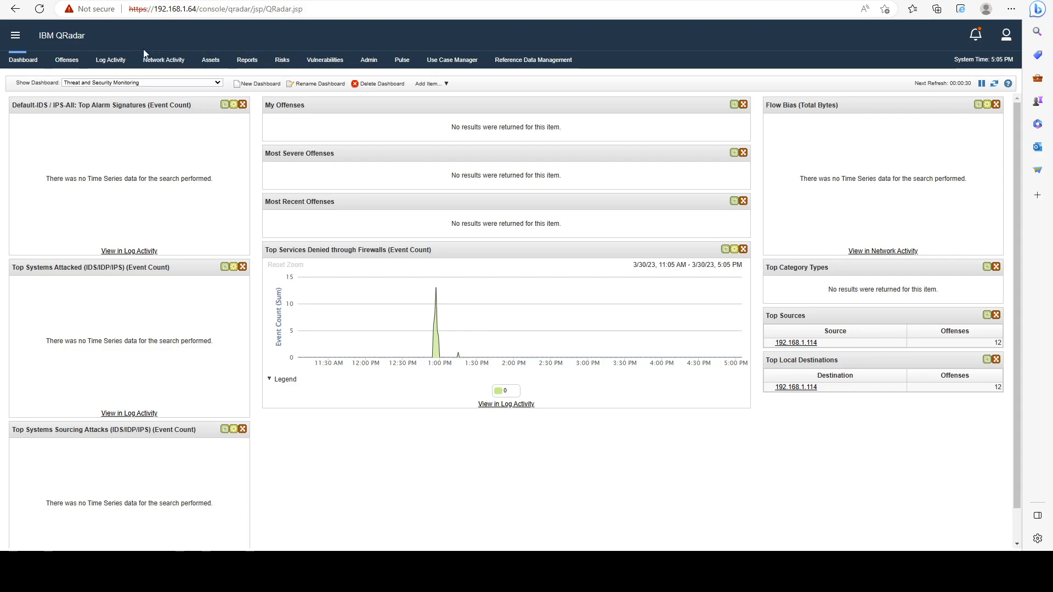
Filter the log activity events by Event ID 4625 and show the last 5 minutes
{"action": "left_click", "coordinate": [117, 59]}
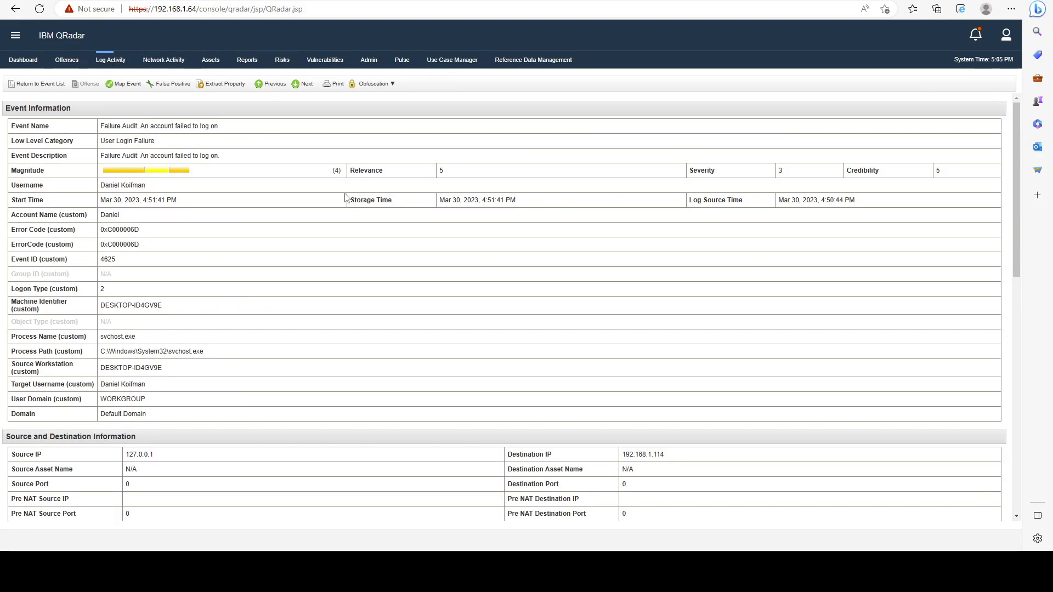
{"action": "left_click", "coordinate": [44, 84]}
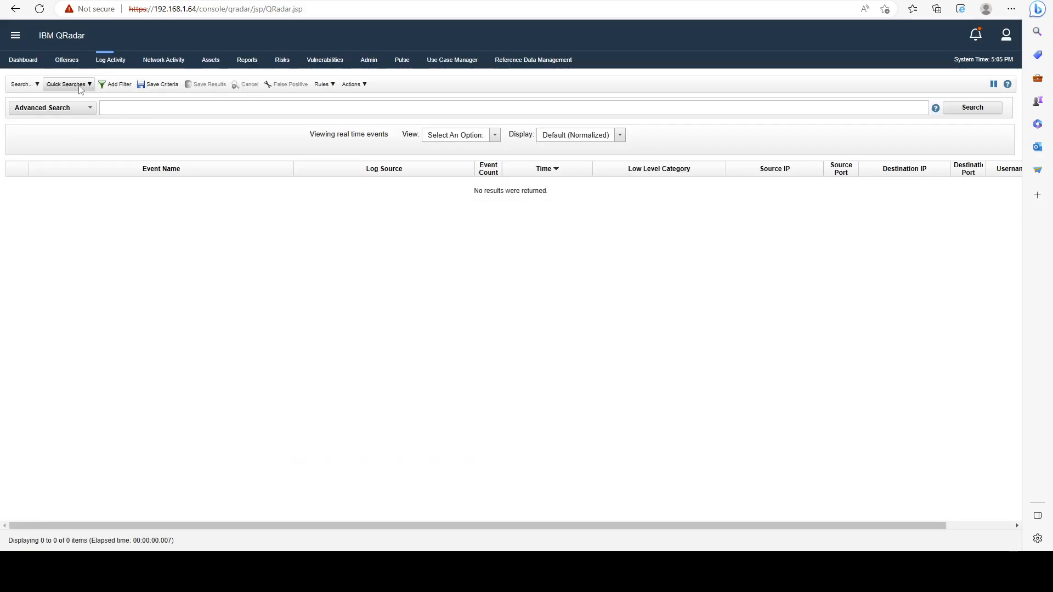
{"action": "mouse_move", "coordinate": [31, 82]}
{"action": "left_click", "coordinate": [115, 84]}
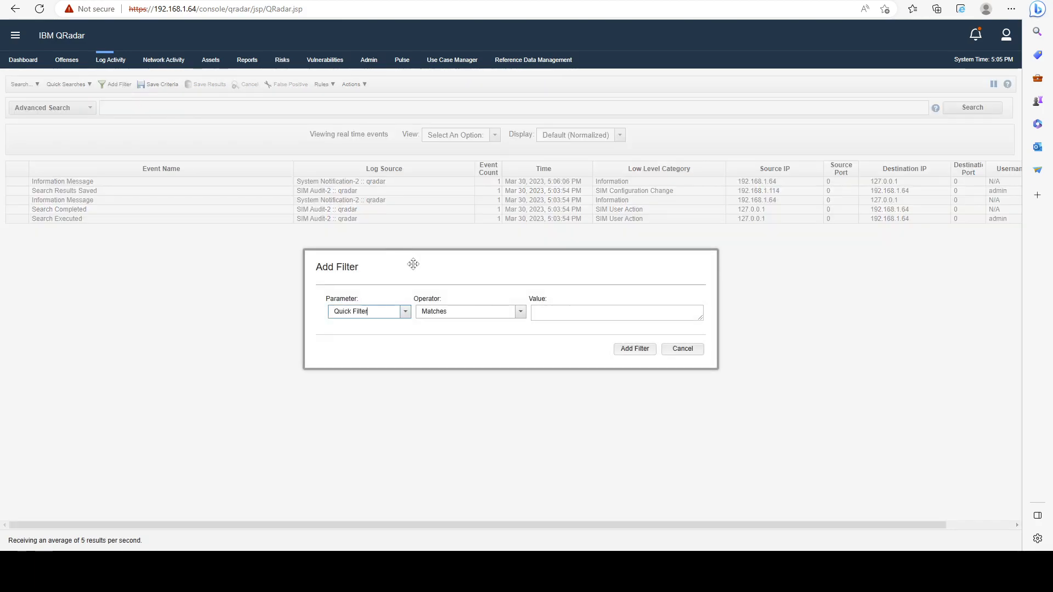
{"action": "type", "text": "event ID"}
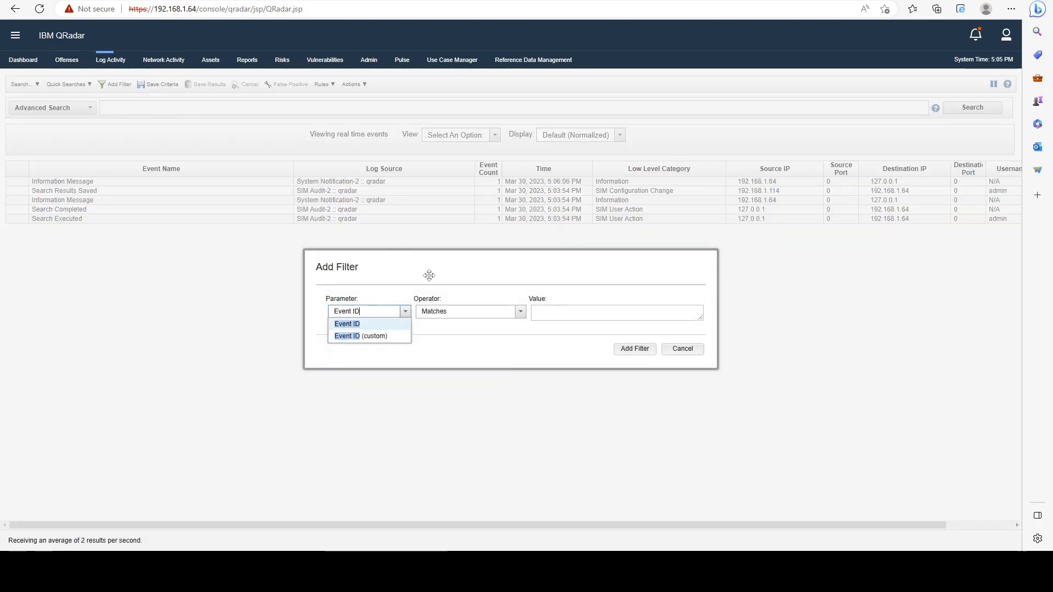
{"action": "key", "text": "Return"}
{"action": "type", "text": "4625"}
{"action": "left_click", "coordinate": [639, 309]}
{"action": "left_click", "coordinate": [723, 390]}
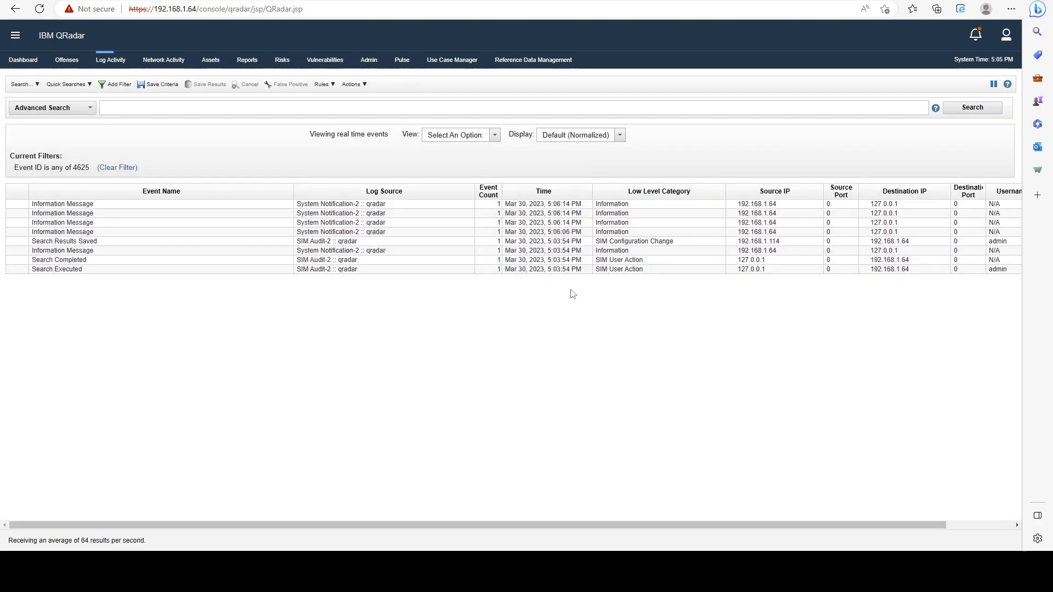
{"action": "left_click", "coordinate": [476, 137]}
{"action": "left_click", "coordinate": [478, 188]}
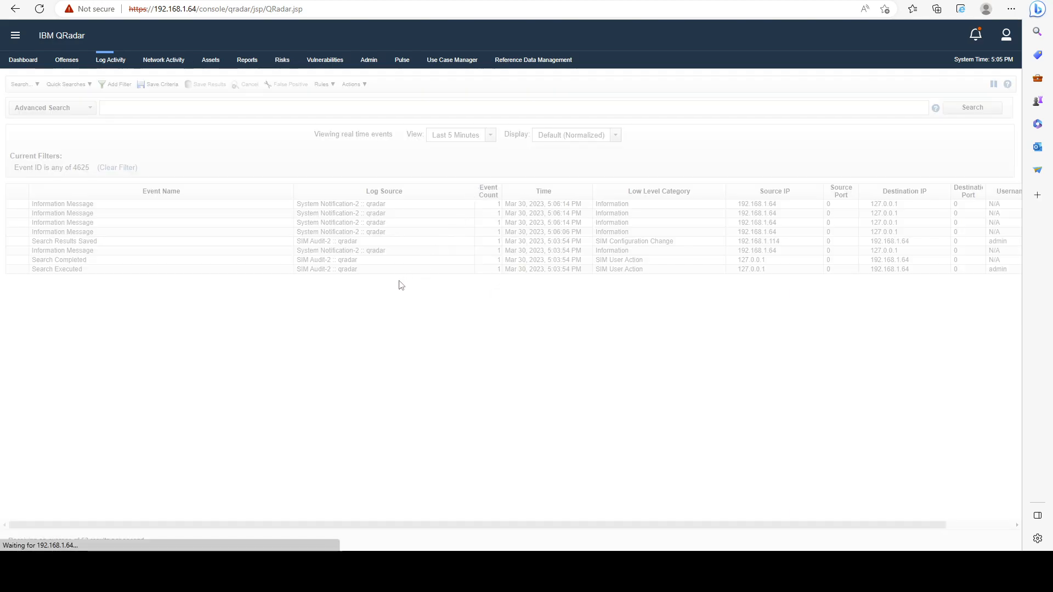
Add a second event filter requiring the Event Processor to equal qradar
{"action": "left_click", "coordinate": [115, 84]}
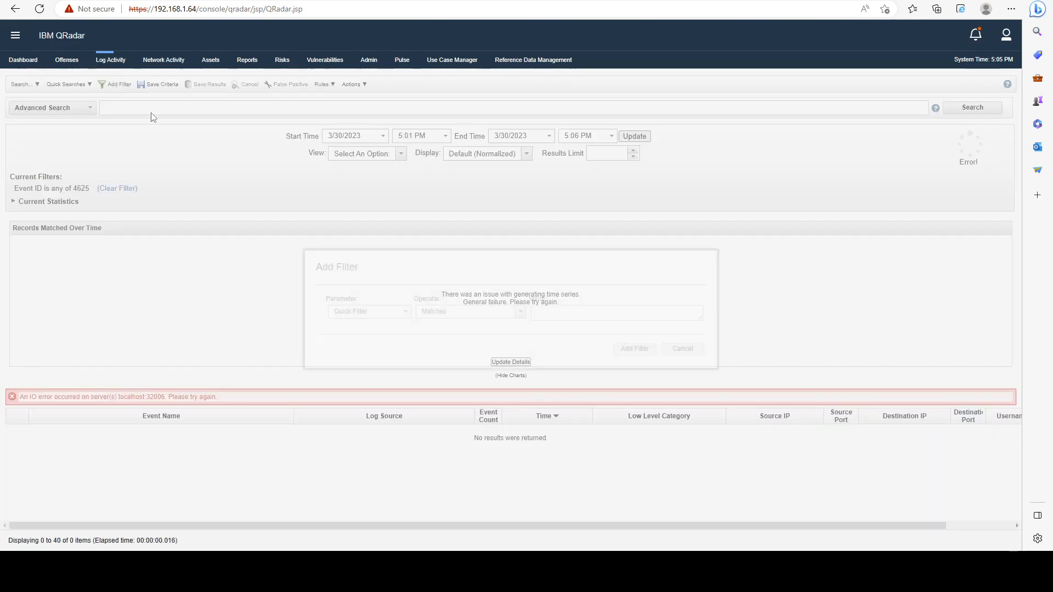
{"action": "type", "text": "qr"}
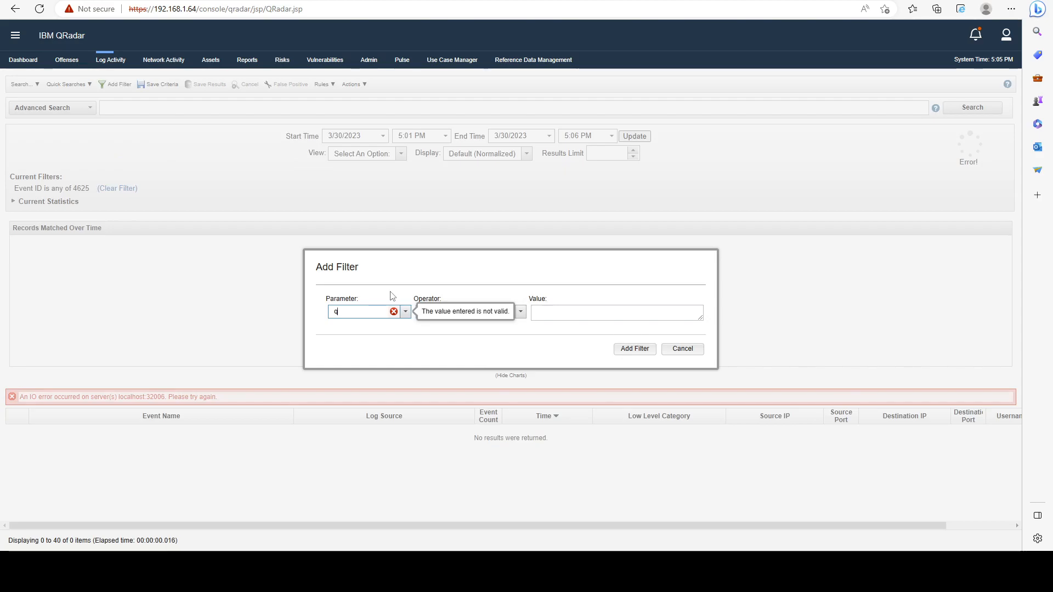
{"action": "key", "text": "BackSpace"}
{"action": "key", "text": "BackSpace"}
{"action": "type", "text": "event pro"}
{"action": "key", "text": "Return"}
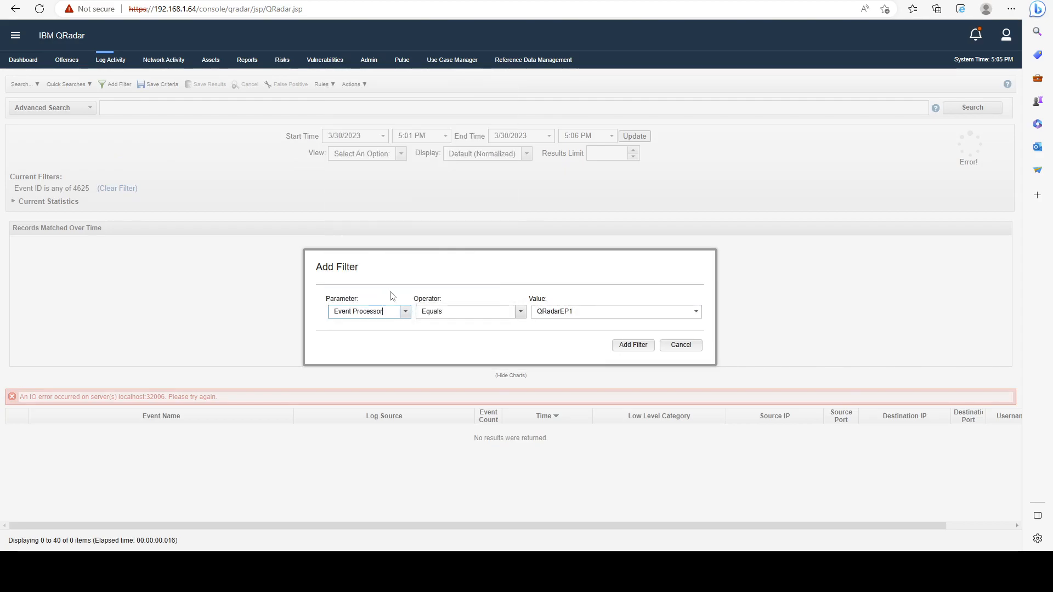
{"action": "left_click", "coordinate": [695, 311]}
{"action": "left_click", "coordinate": [551, 336]}
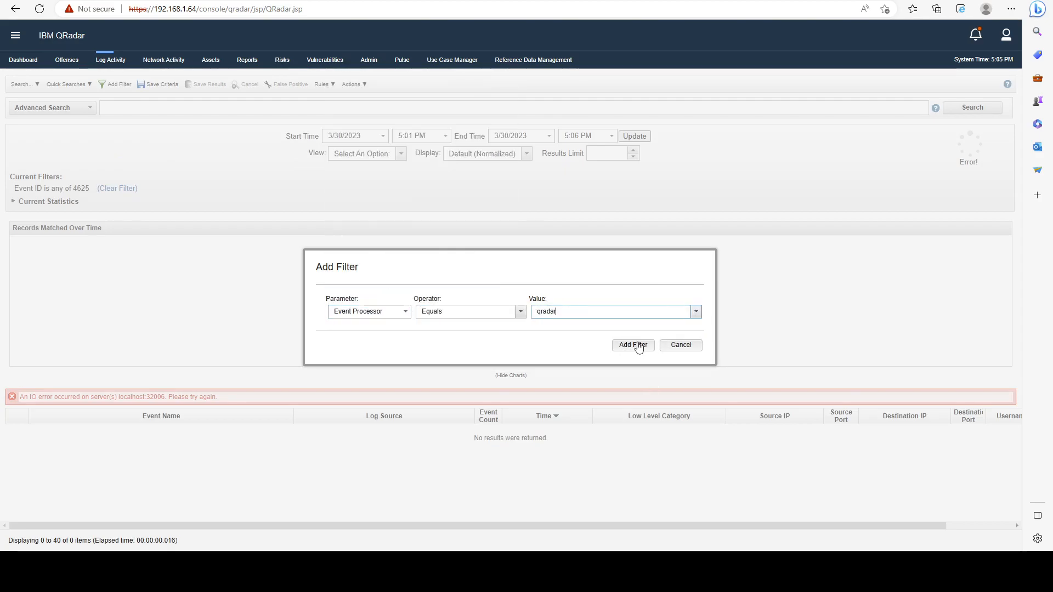
{"action": "left_click", "coordinate": [632, 345]}
Show the filtered events for the last hour and open the most recent failed logon event
{"action": "left_click", "coordinate": [384, 155]}
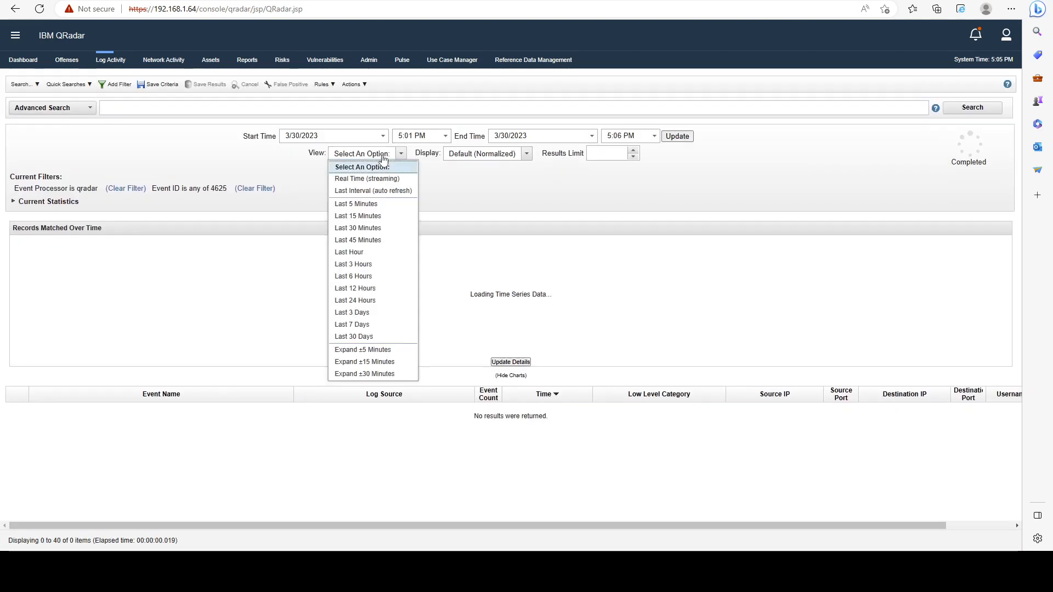
{"action": "left_click", "coordinate": [356, 254]}
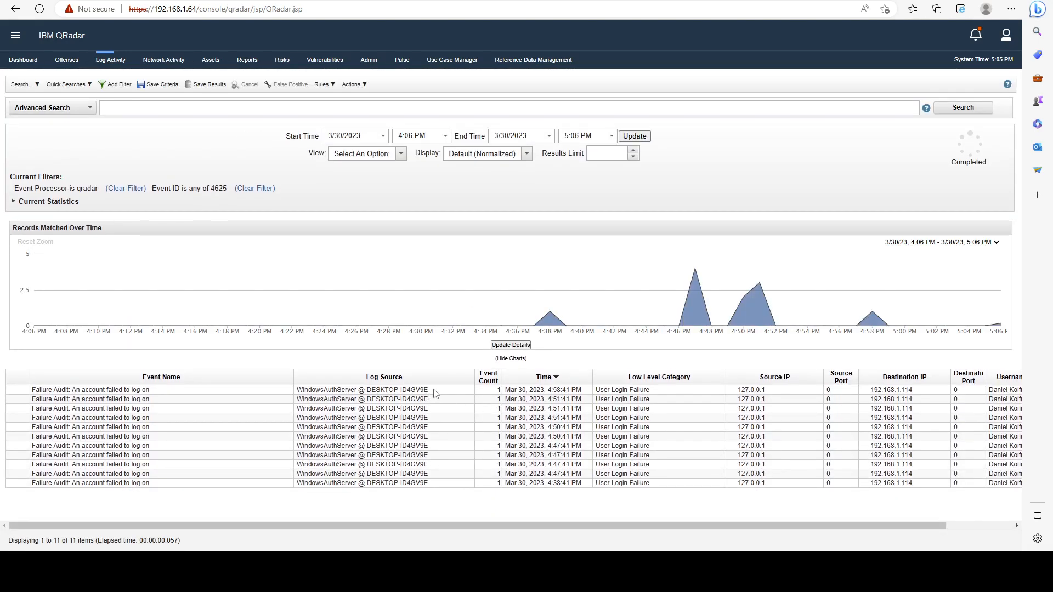
{"action": "left_click", "coordinate": [433, 391]}
{"action": "double_click", "coordinate": [426, 392]}
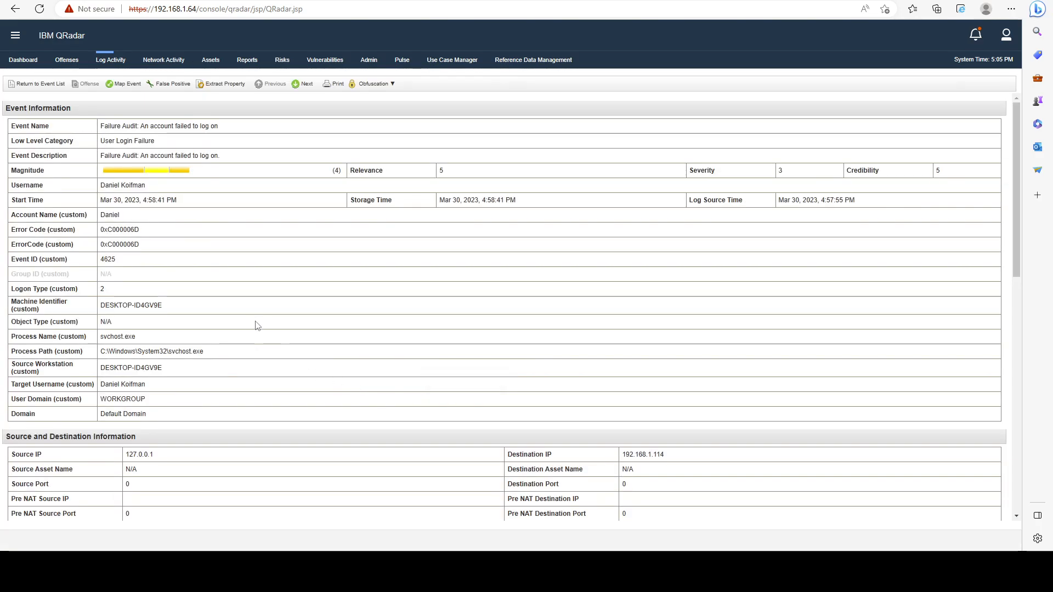
Review the event details and copy the Error Code (custom) value 0xC000006D
{"action": "scroll", "coordinate": [258, 326], "scroll_direction": "down", "scroll_amount": 7}
{"action": "scroll", "coordinate": [260, 322], "scroll_direction": "up", "scroll_amount": 6}
{"action": "left_click_drag", "start_coordinate": [101, 232], "coordinate": [140, 233]}
{"action": "key", "text": "ctrl+c"}
{"action": "left_click", "coordinate": [137, 235]}
Switch to the Bing results for 0xC000006D and open the Microsoft article on event 4625(F), An account failed to log on
{"action": "key", "text": "ctrl+Tab"}
{"action": "key", "text": "ctrl+Tab"}
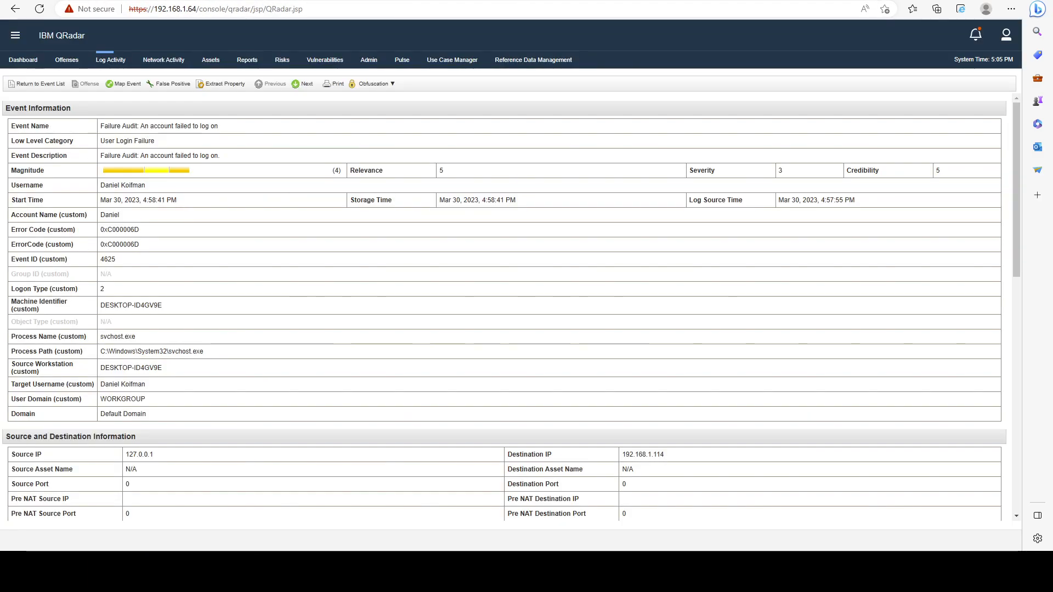
{"action": "left_click", "coordinate": [549, 0]}
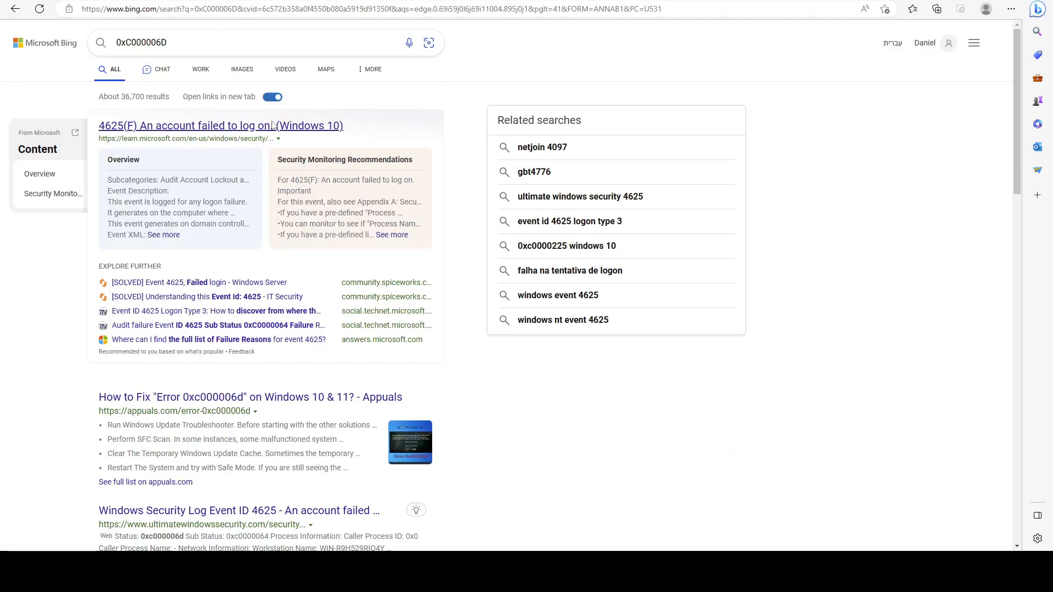
{"action": "scroll", "coordinate": [329, 91], "scroll_direction": "down", "scroll_amount": 2}
{"action": "scroll", "coordinate": [307, 76], "scroll_direction": "up", "scroll_amount": 2}
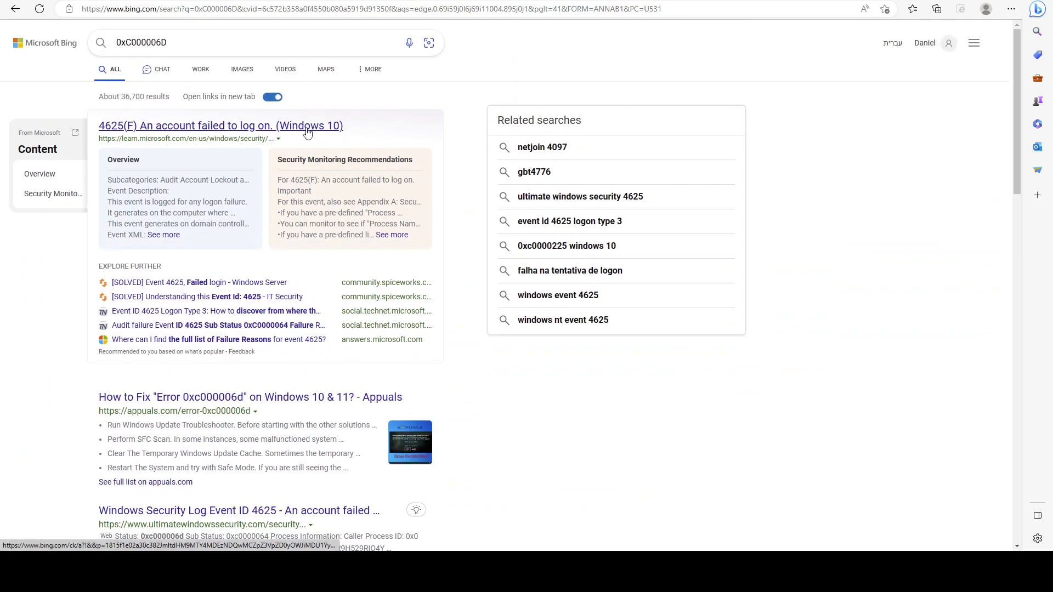
{"action": "left_click", "coordinate": [308, 132]}
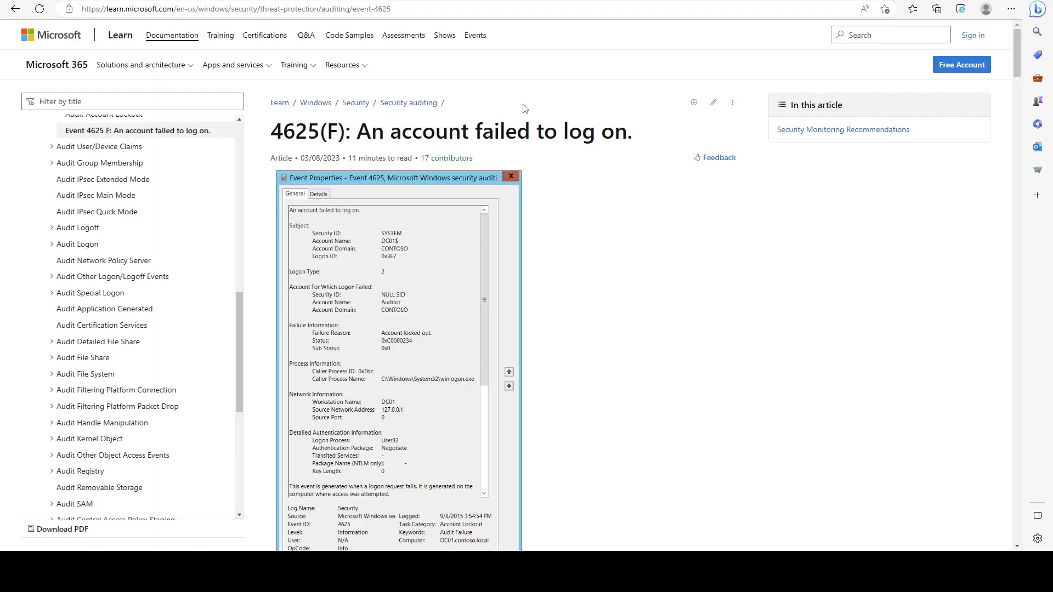
Examine the article's table of failure status and sub status values to monitor for the meaning of the error code
{"action": "scroll", "coordinate": [545, 116], "scroll_direction": "down", "scroll_amount": 5}
{"action": "scroll", "coordinate": [544, 117], "scroll_direction": "down", "scroll_amount": 20}
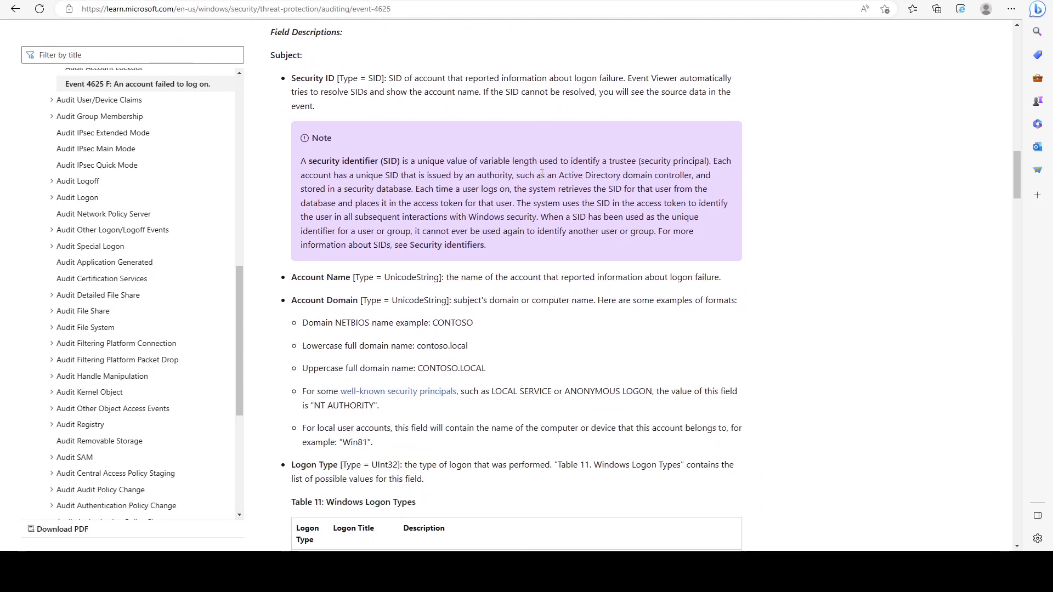
{"action": "scroll", "coordinate": [543, 186], "scroll_direction": "down", "scroll_amount": 20}
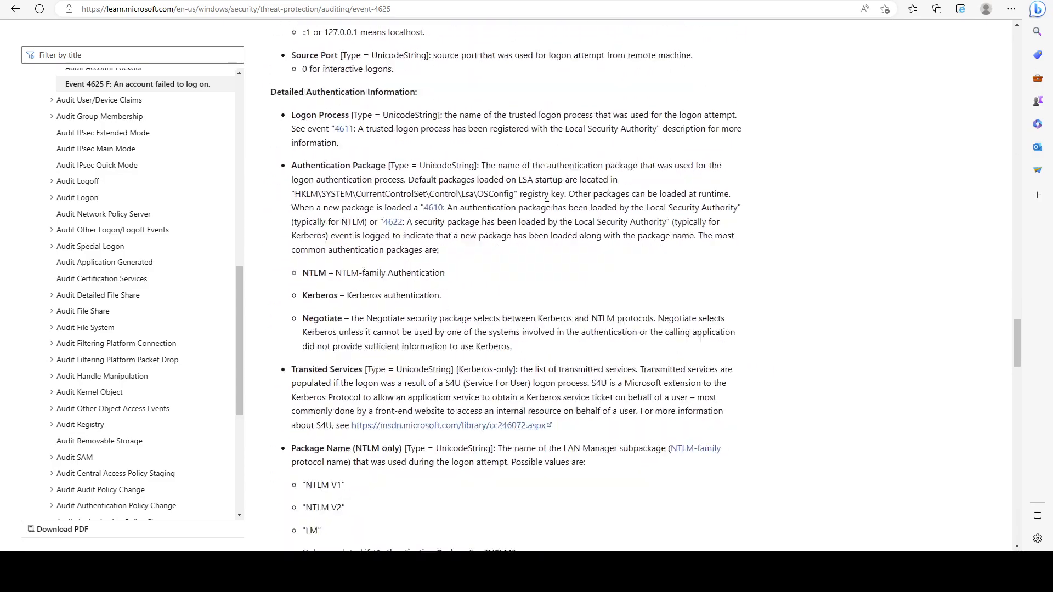
{"action": "scroll", "coordinate": [558, 201], "scroll_direction": "down", "scroll_amount": 20}
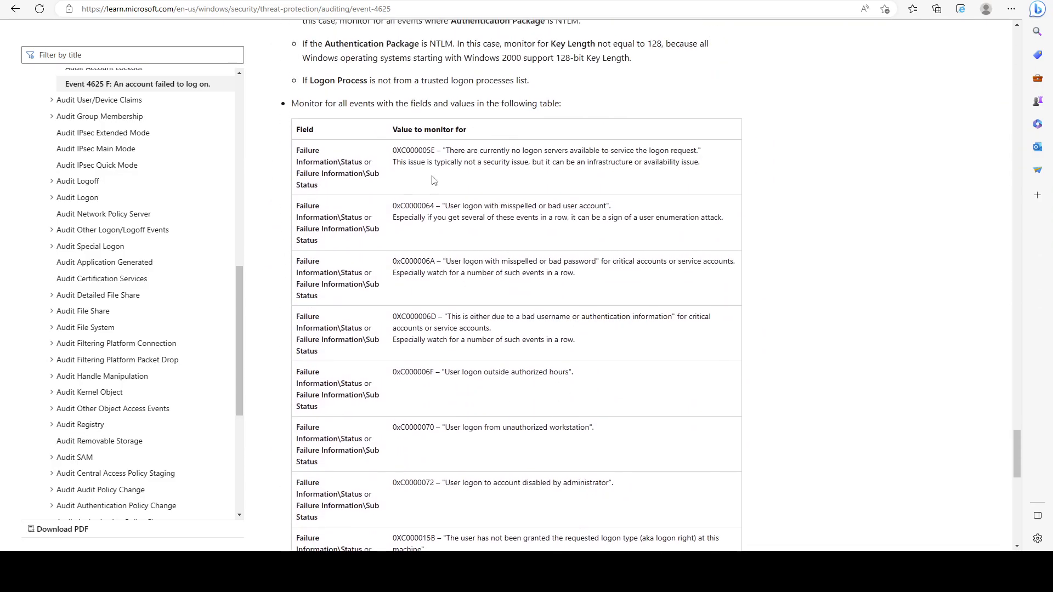
{"action": "scroll", "coordinate": [385, 144], "scroll_direction": "down", "scroll_amount": 15}
{"action": "scroll", "coordinate": [369, 268], "scroll_direction": "up", "scroll_amount": 13}
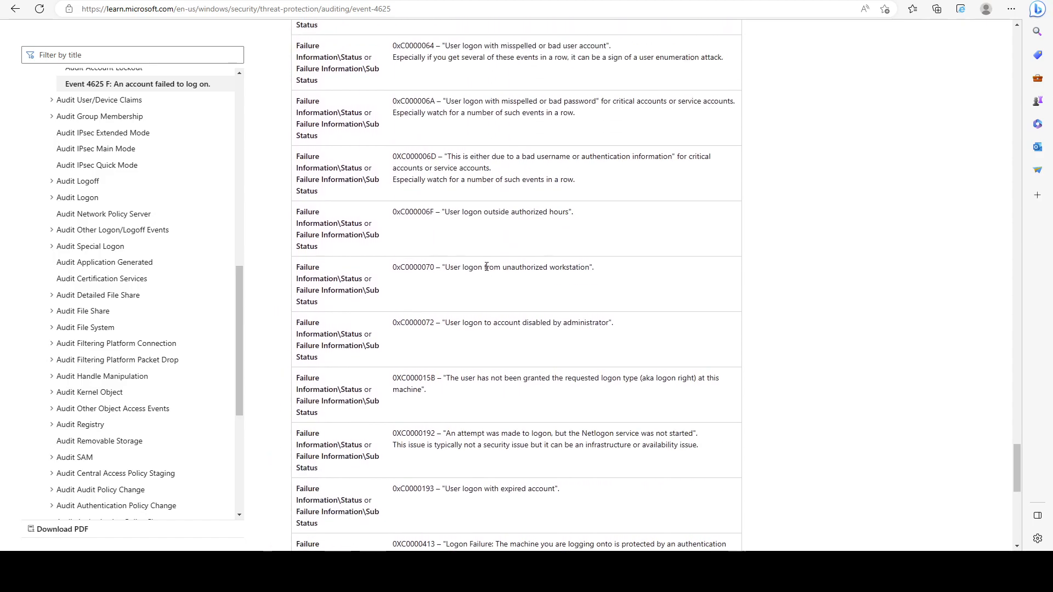
Switch to the Windows Error Codes reference map in QRadar and examine the key and value of the 0xC0000234 entry
{"action": "left_click", "coordinate": [406, 1]}
{"action": "left_click", "coordinate": [285, 0]}
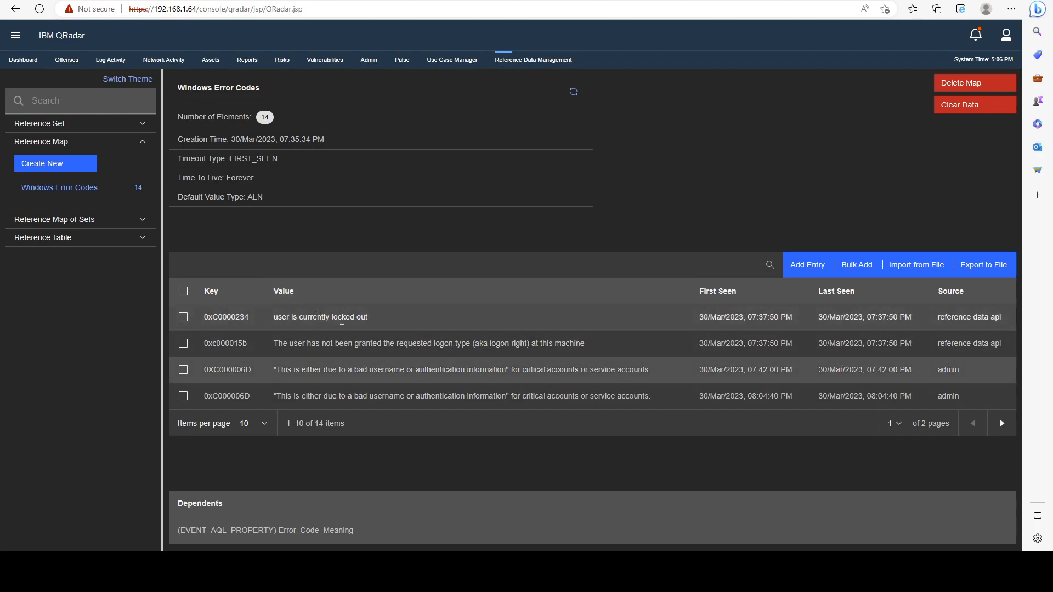
{"action": "left_click_drag", "start_coordinate": [208, 319], "coordinate": [367, 322]}
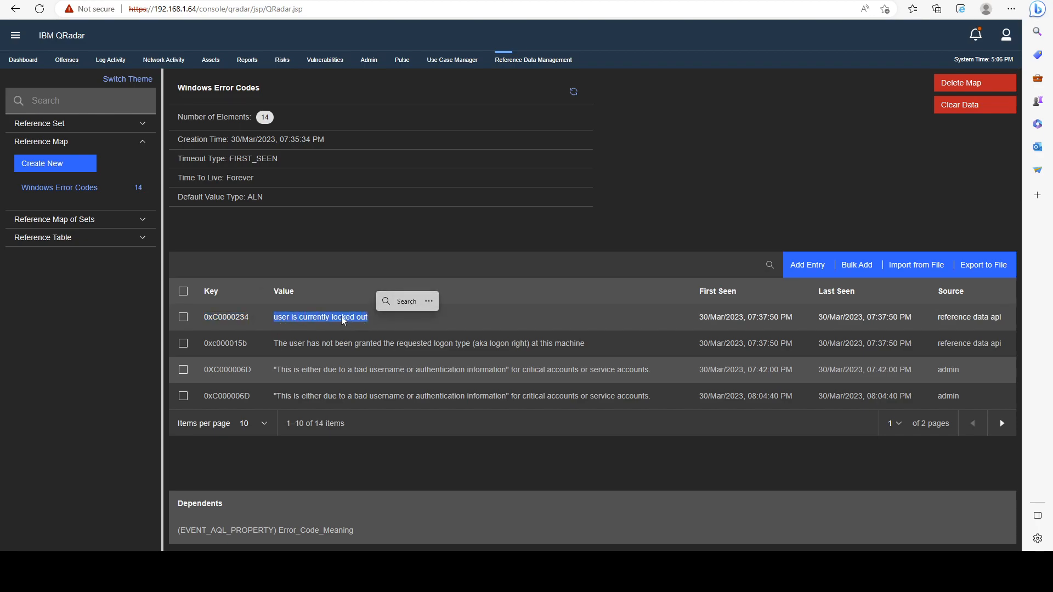
{"action": "double_click", "coordinate": [229, 321]}
{"action": "left_click", "coordinate": [287, 320]}
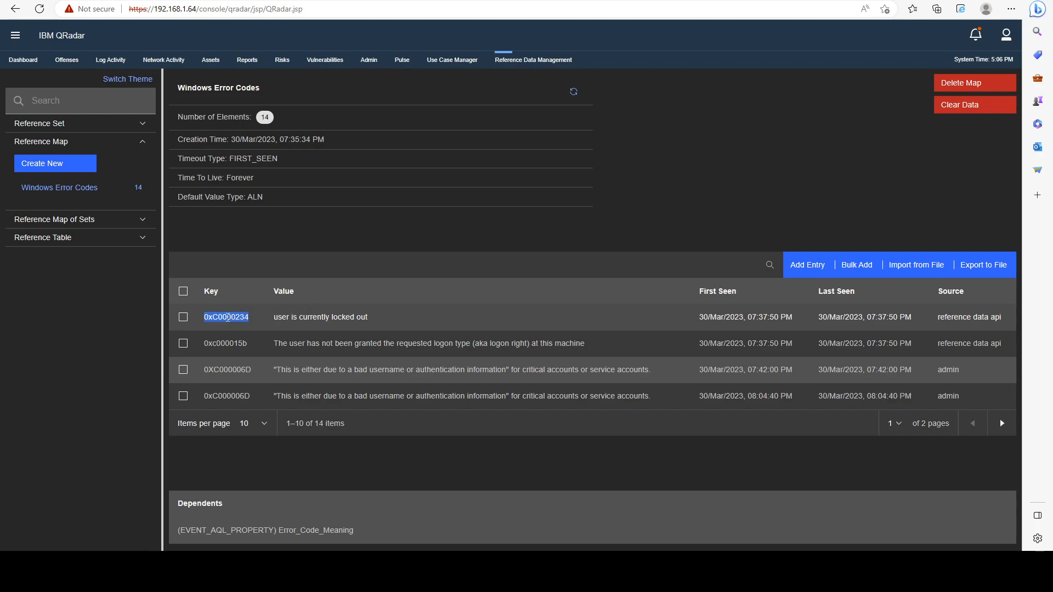
{"action": "triple_click", "coordinate": [287, 318]}
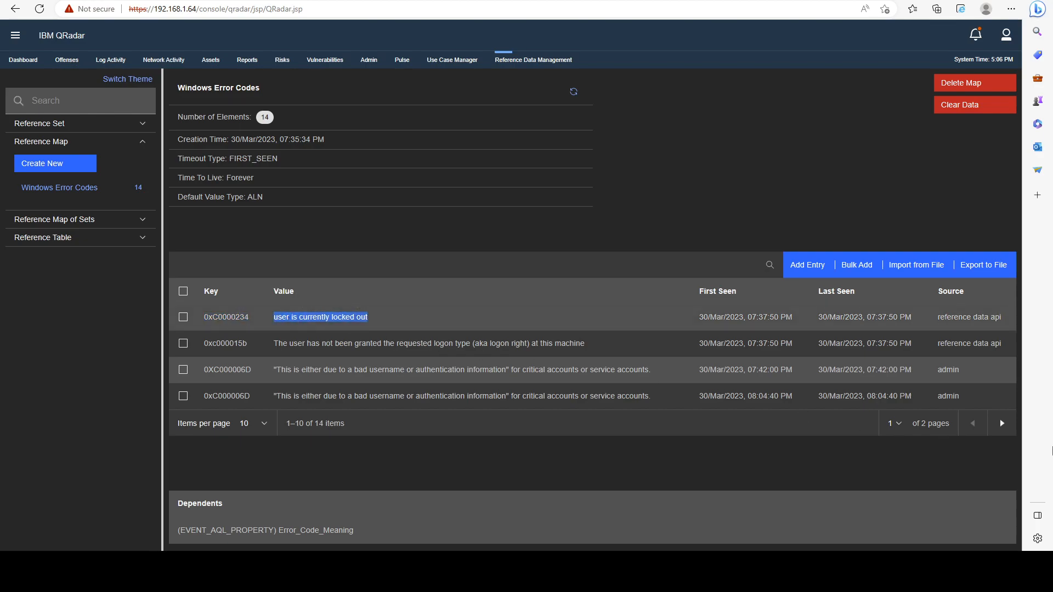
Look through the error codes and their meanings on the first page of the Windows Error Codes map
{"action": "left_click", "coordinate": [990, 429]}
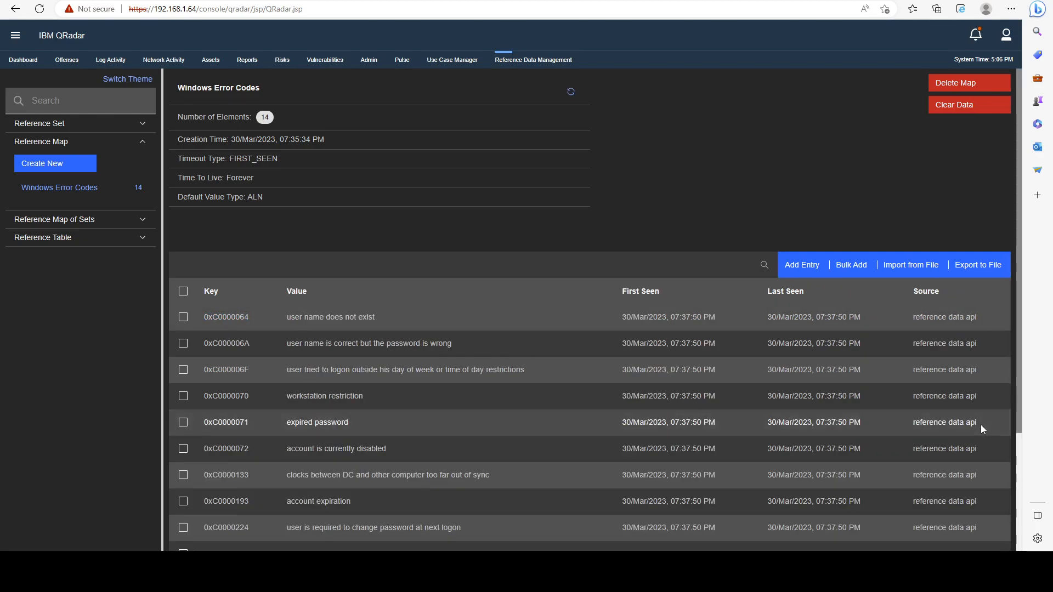
{"action": "scroll", "coordinate": [523, 375], "scroll_direction": "down", "scroll_amount": 2}
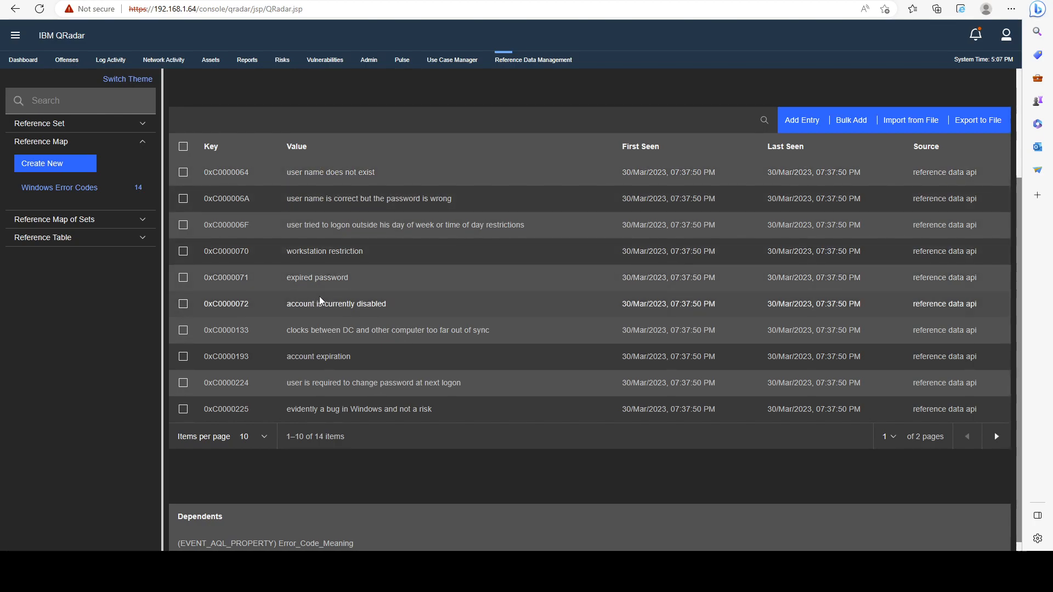
{"action": "scroll", "coordinate": [491, 366], "scroll_direction": "up", "scroll_amount": 2}
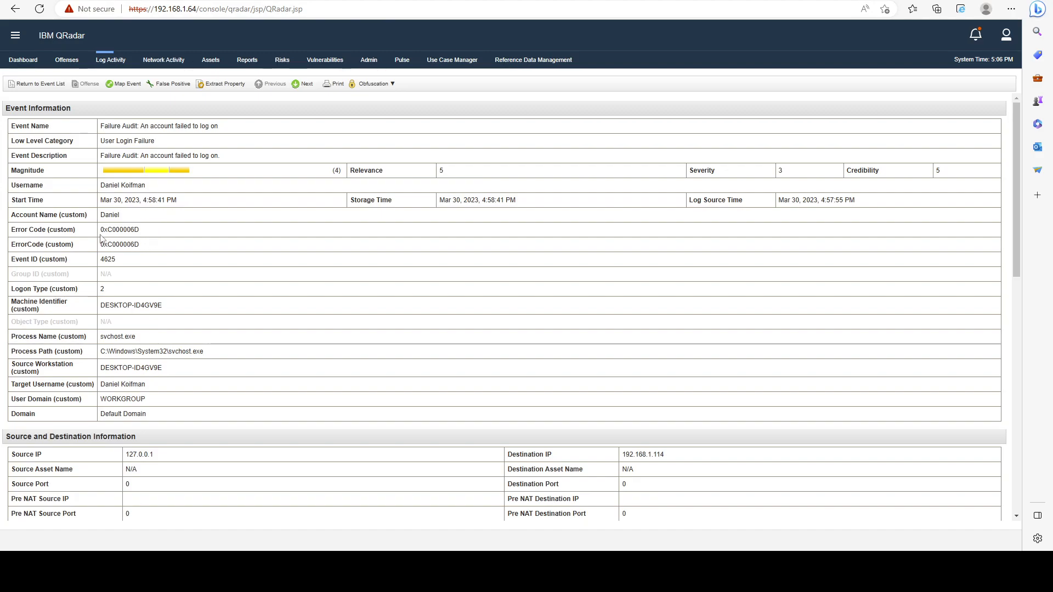
Find the event's error code 0xC000006D on the second page of the Windows Error Codes map and copy its description
{"action": "left_click_drag", "start_coordinate": [100, 233], "coordinate": [135, 233]}
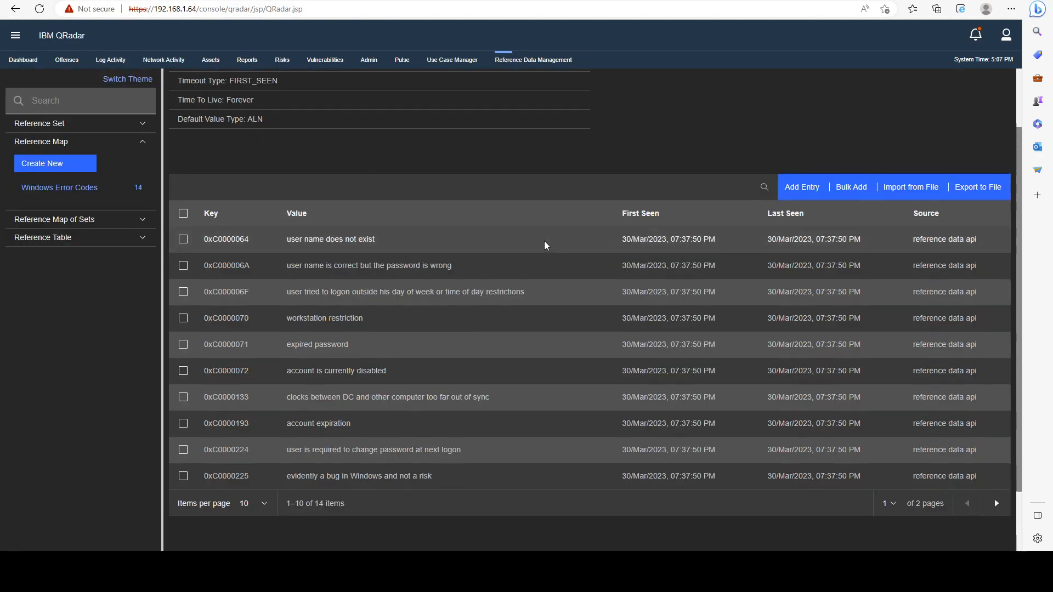
{"action": "scroll", "coordinate": [545, 243], "scroll_direction": "down", "scroll_amount": 2}
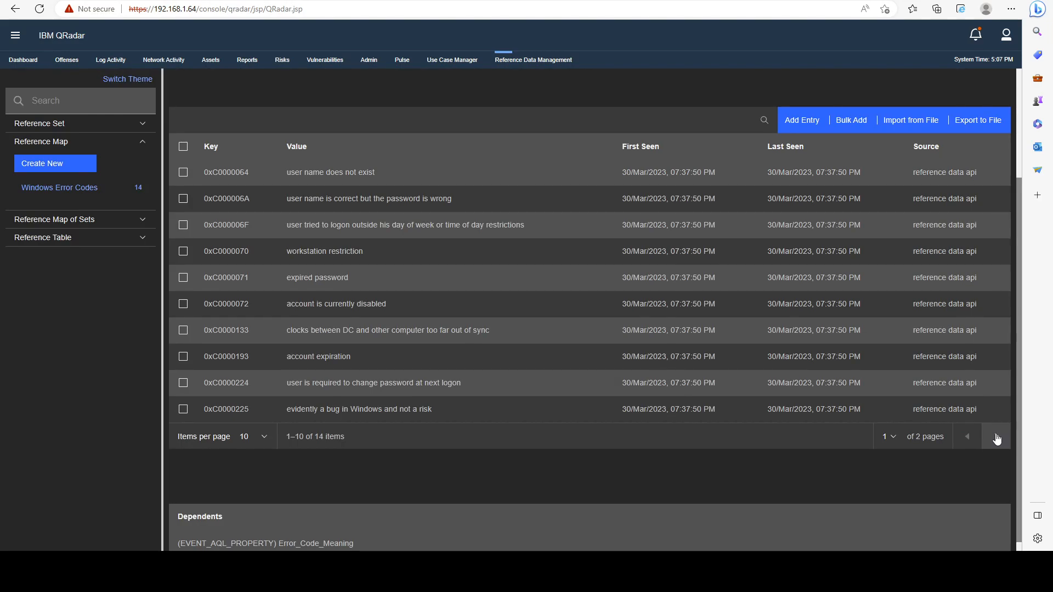
{"action": "left_click", "coordinate": [997, 440]}
{"action": "key", "text": "ctrl+f"}
{"action": "key", "text": "ctrl+v"}
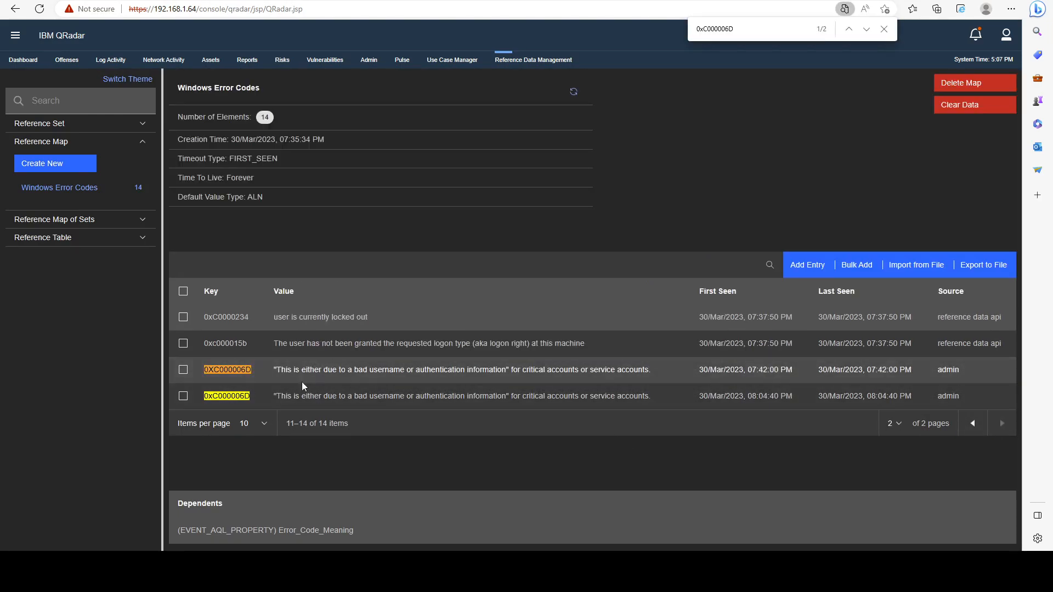
{"action": "key", "text": "Escape"}
{"action": "left_click_drag", "start_coordinate": [274, 395], "coordinate": [654, 403]}
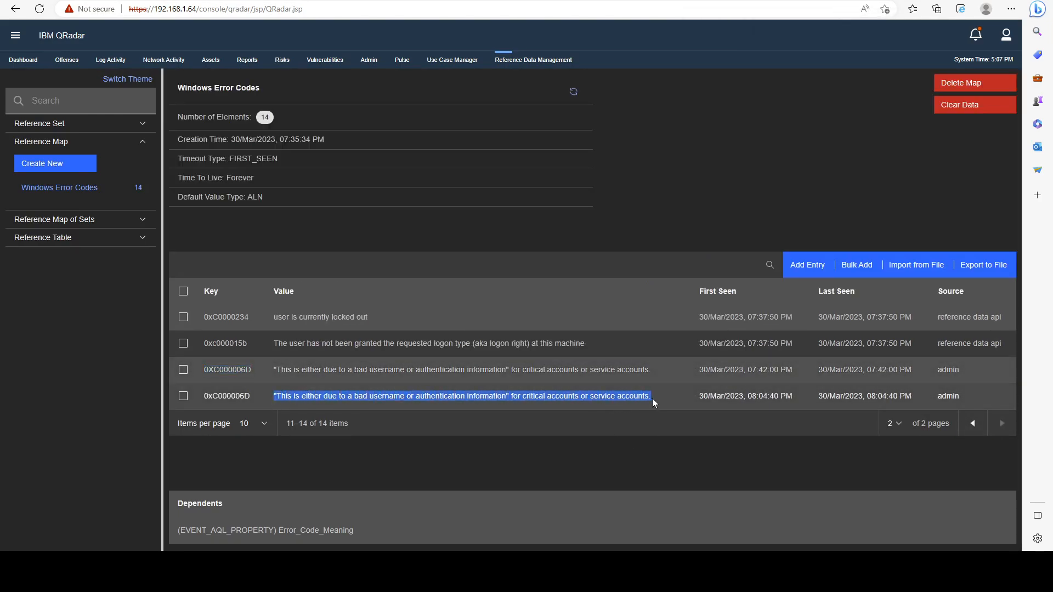
{"action": "key", "text": "ctrl+c"}
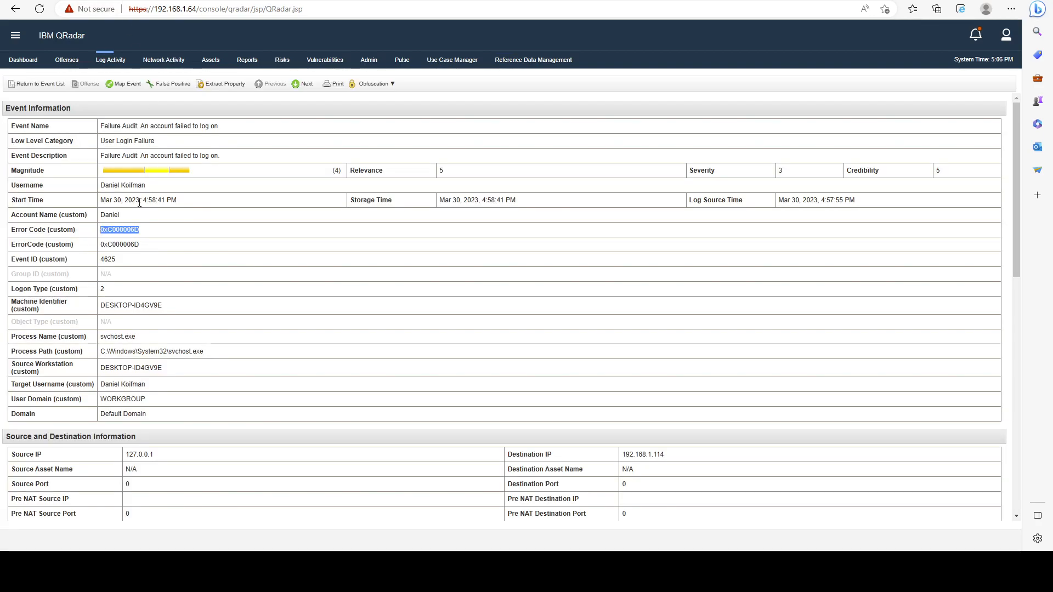
Return to the failed logon event and check the information offered for its Error Code (custom) value
{"action": "left_click", "coordinate": [118, 234]}
{"action": "left_click_drag", "start_coordinate": [101, 231], "coordinate": [134, 230]}
{"action": "left_click_drag", "start_coordinate": [126, 228], "coordinate": [141, 231]}
{"action": "right_click", "coordinate": [139, 230]}
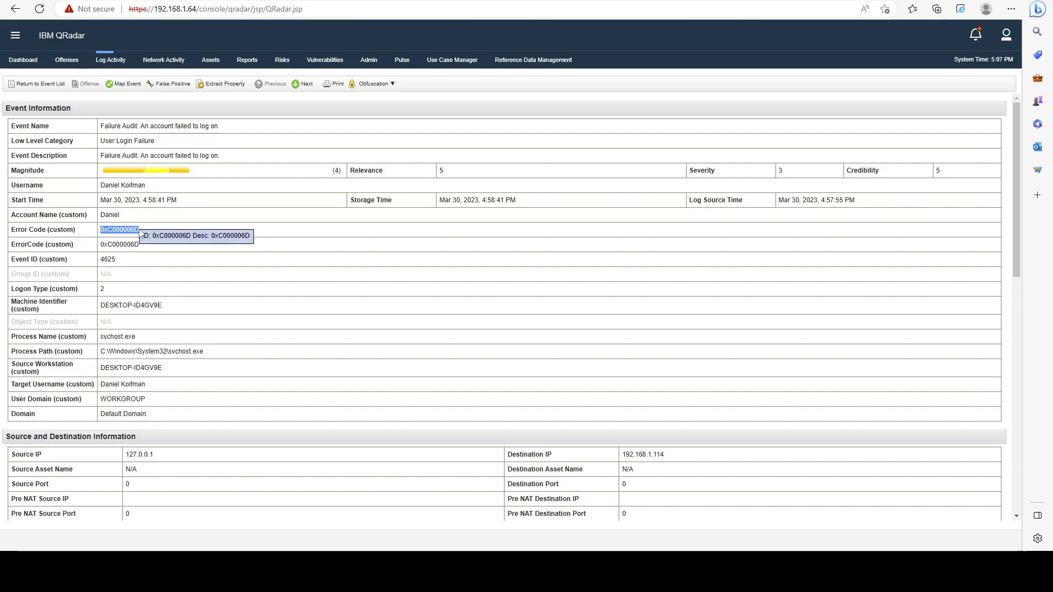
{"action": "left_click", "coordinate": [186, 247]}
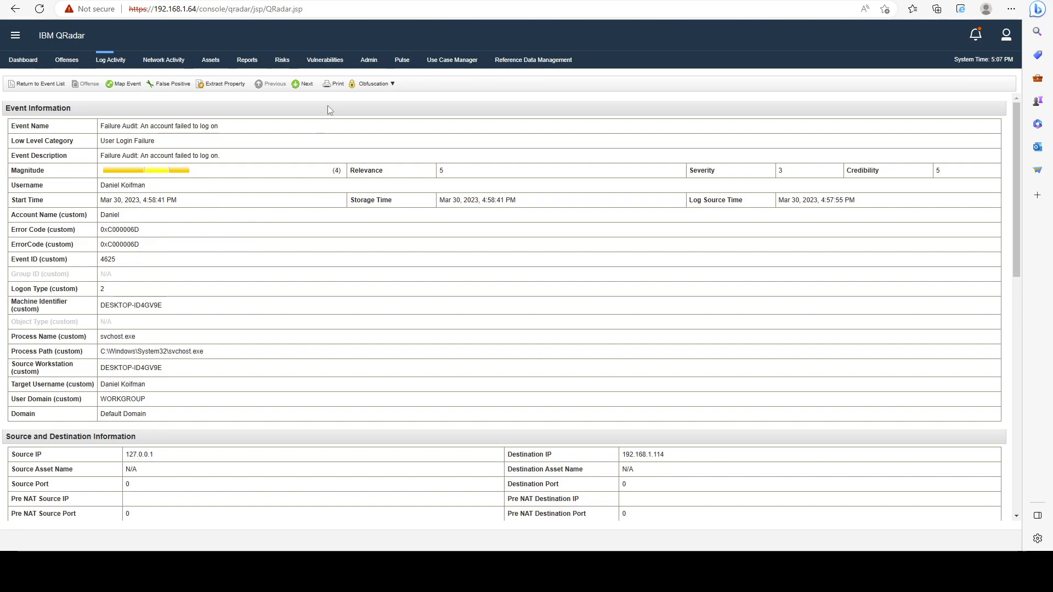
Look through both pages of the Windows Error Codes reference map and return to its first page
{"action": "left_click", "coordinate": [533, 60]}
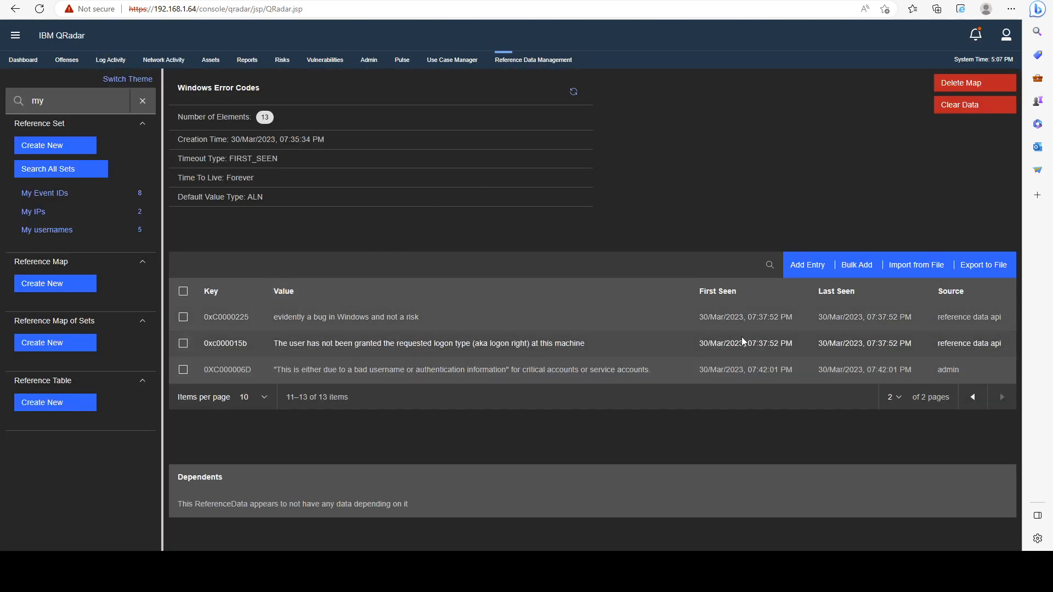
{"action": "left_click", "coordinate": [972, 397]}
{"action": "scroll", "coordinate": [265, 253], "scroll_direction": "down", "scroll_amount": 1}
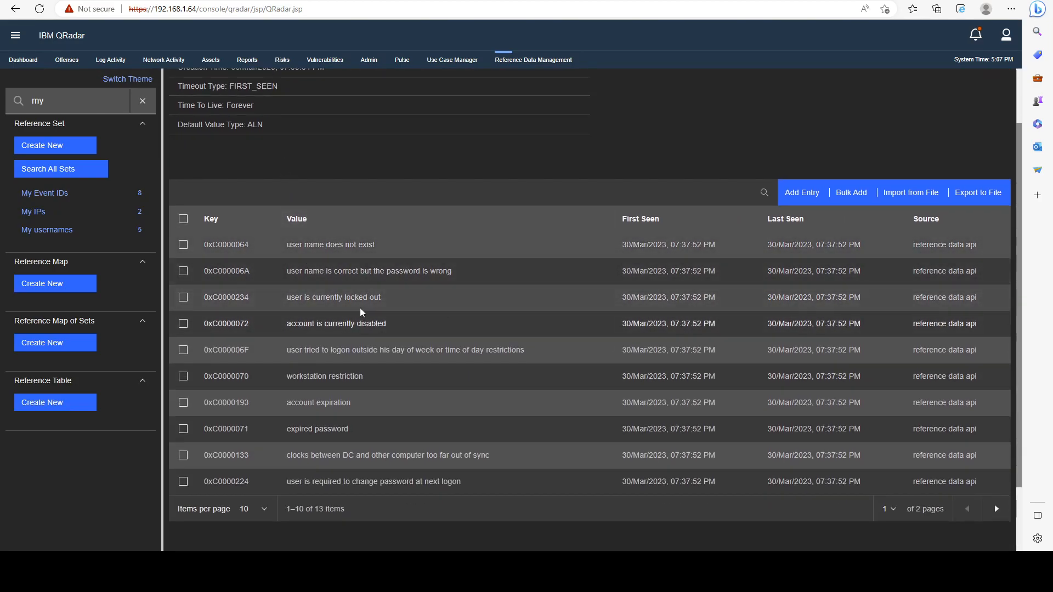
{"action": "scroll", "coordinate": [565, 315], "scroll_direction": "up", "scroll_amount": 2}
{"action": "scroll", "coordinate": [565, 317], "scroll_direction": "down", "scroll_amount": 1}
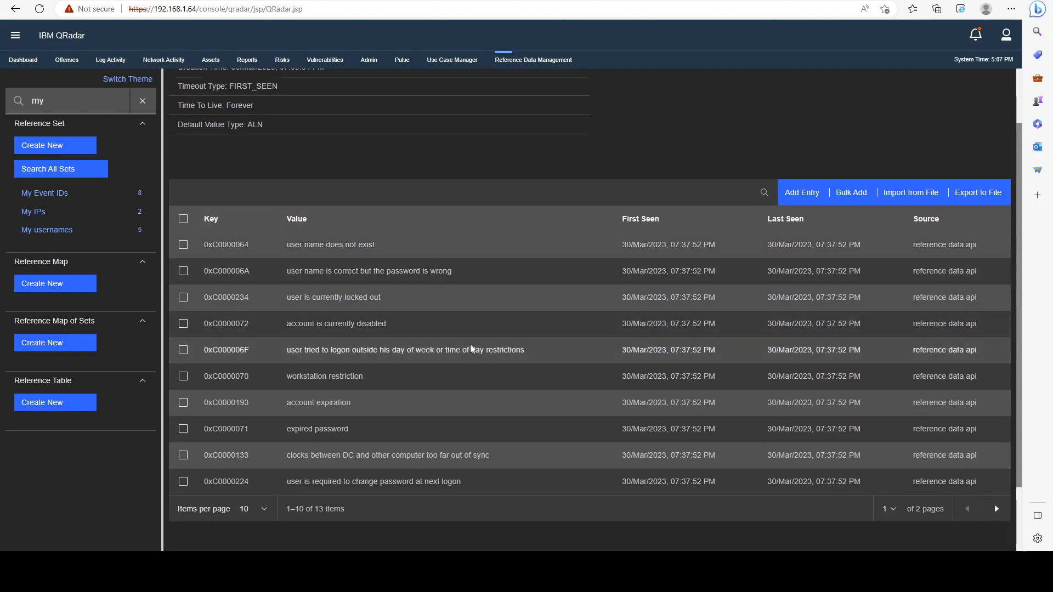
{"action": "left_click", "coordinate": [996, 509]}
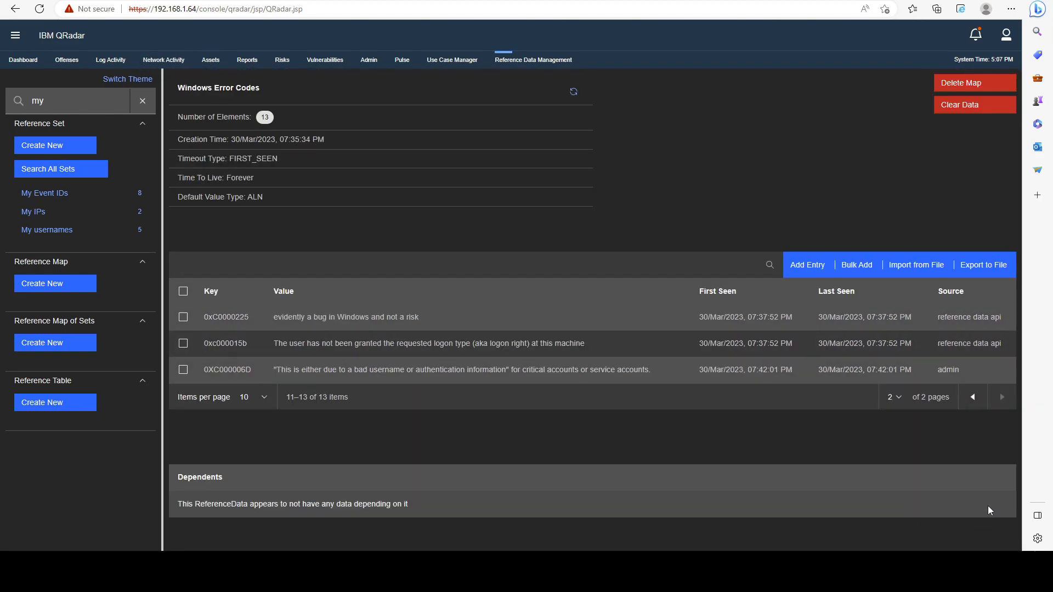
{"action": "left_click", "coordinate": [973, 398]}
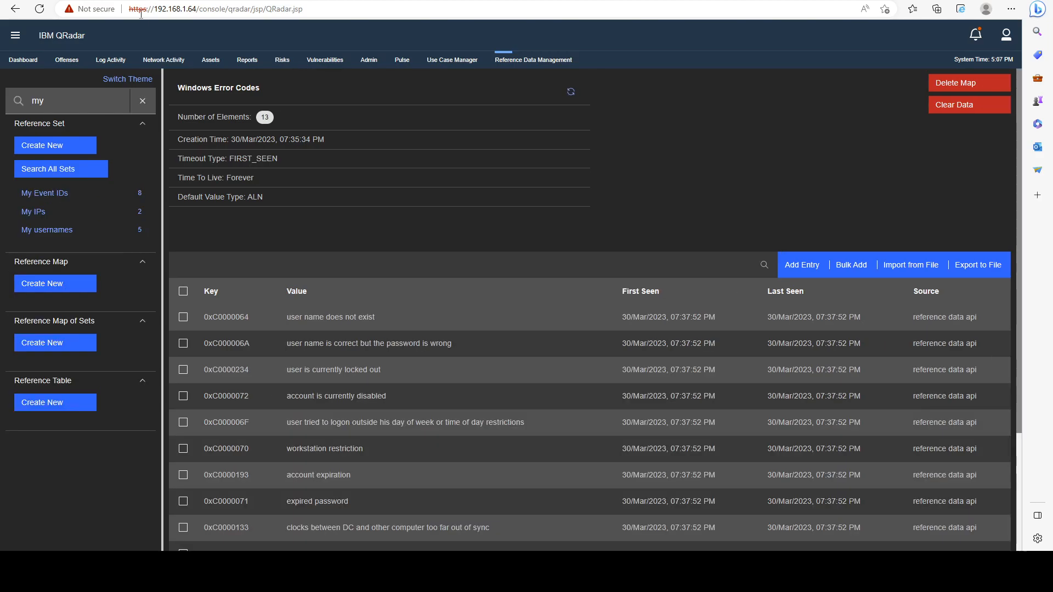
Return to the failed logon event and start extracting a custom event property of the AQL Based type
{"action": "left_click", "coordinate": [109, 61]}
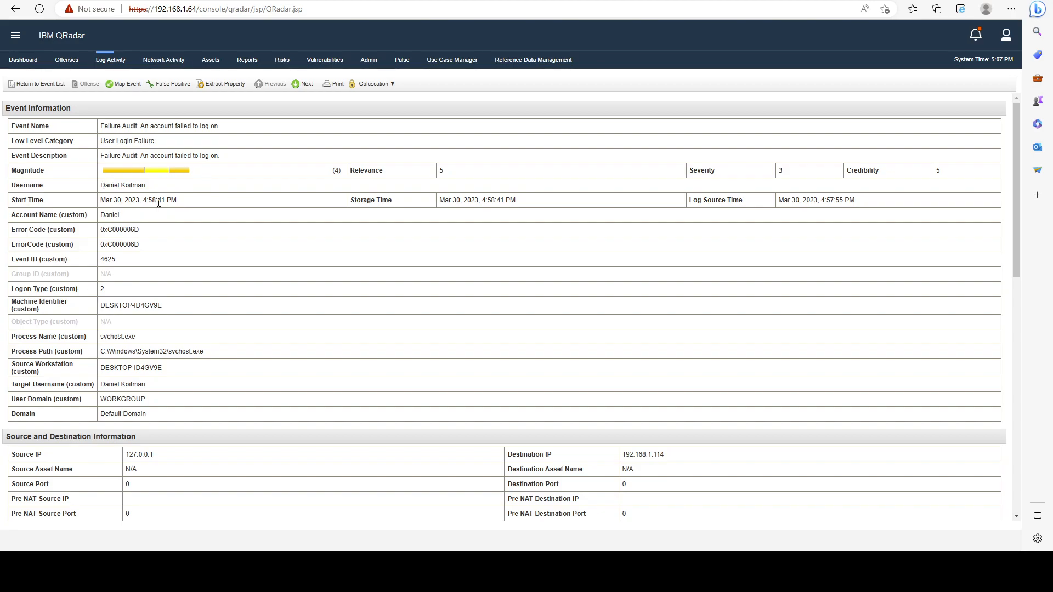
{"action": "left_click", "coordinate": [222, 84]}
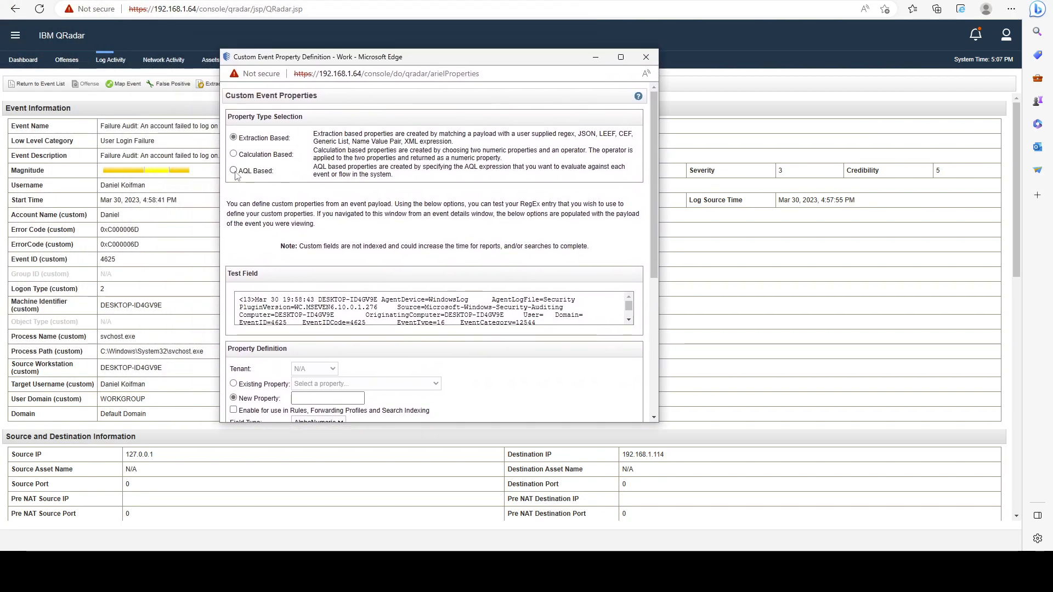
{"action": "left_click", "coordinate": [234, 170]}
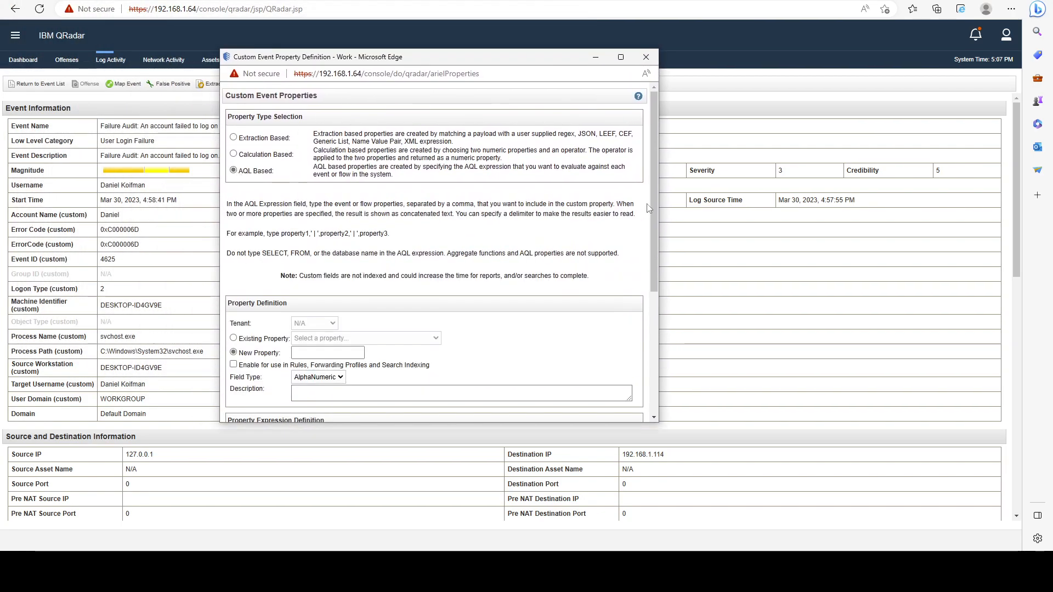
{"action": "scroll", "coordinate": [653, 217], "scroll_direction": "down", "scroll_amount": 2}
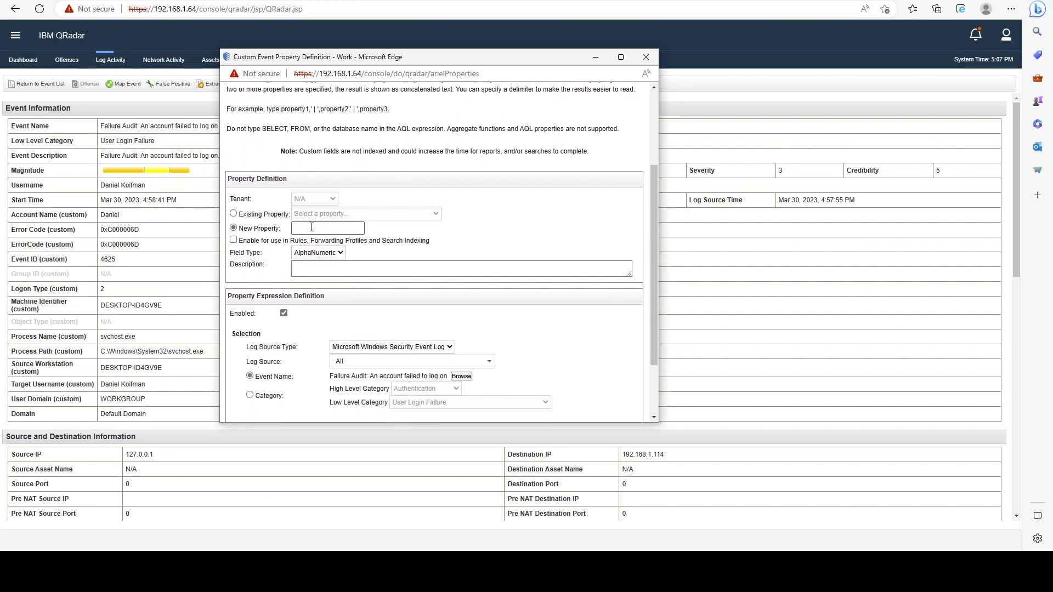
{"action": "left_click", "coordinate": [233, 214]}
{"action": "left_click", "coordinate": [434, 214]}
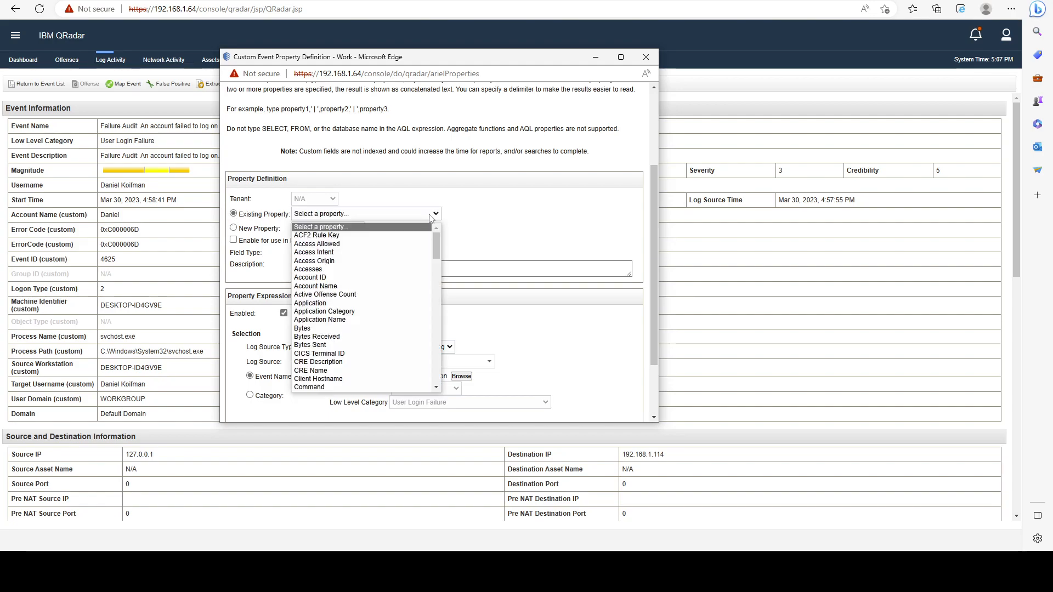
{"action": "left_click_drag", "start_coordinate": [432, 238], "coordinate": [427, 275]}
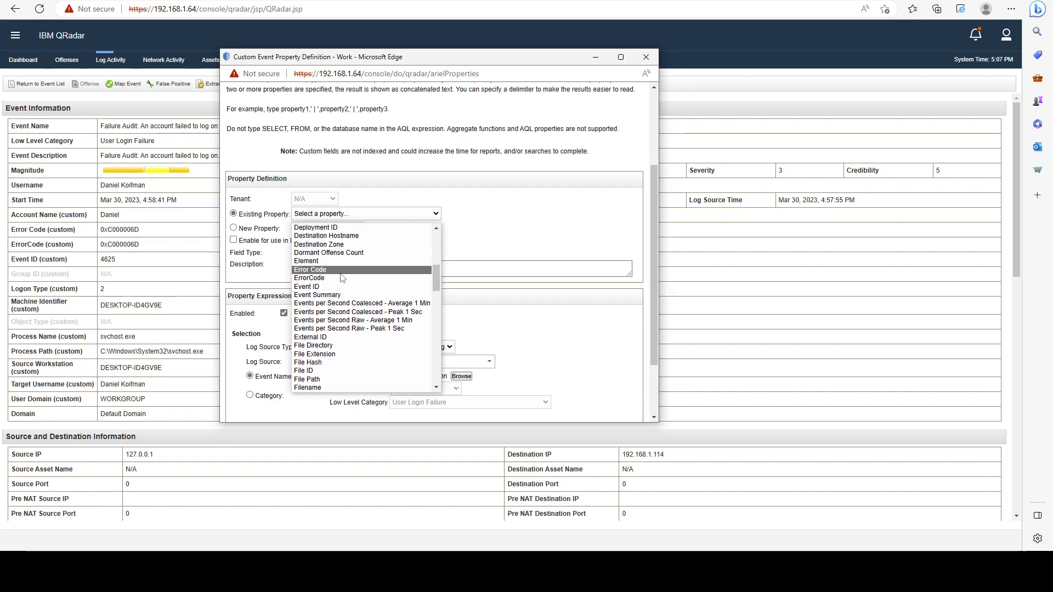
{"action": "left_click", "coordinate": [248, 230]}
Name the new property Error_Code_Meaning, keep it AlphaNumeric, and enable it for rules, forwarding profiles and search indexing
{"action": "left_click", "coordinate": [326, 234]}
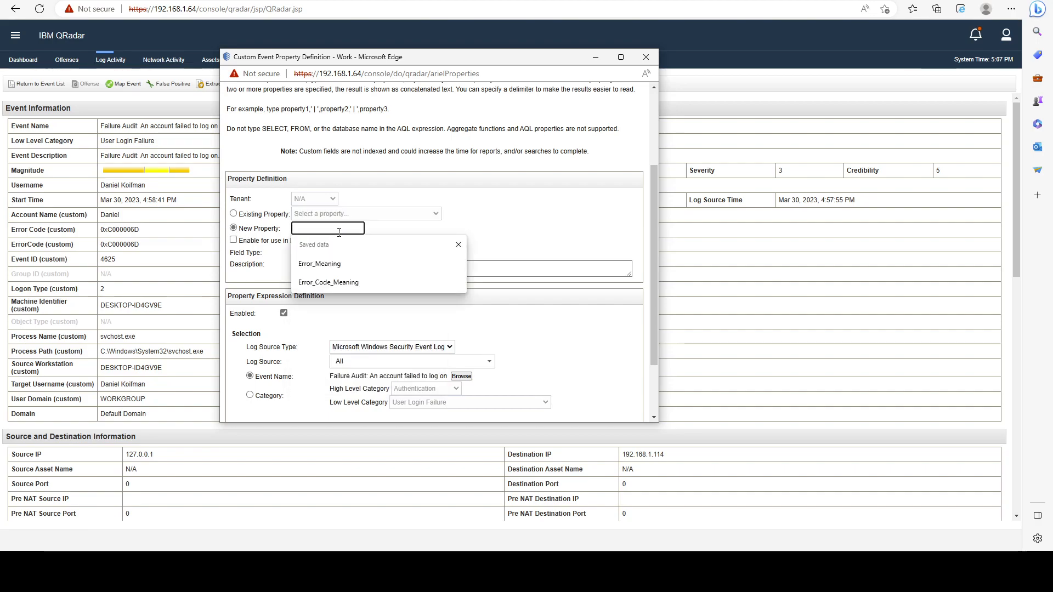
{"action": "left_click", "coordinate": [336, 283]}
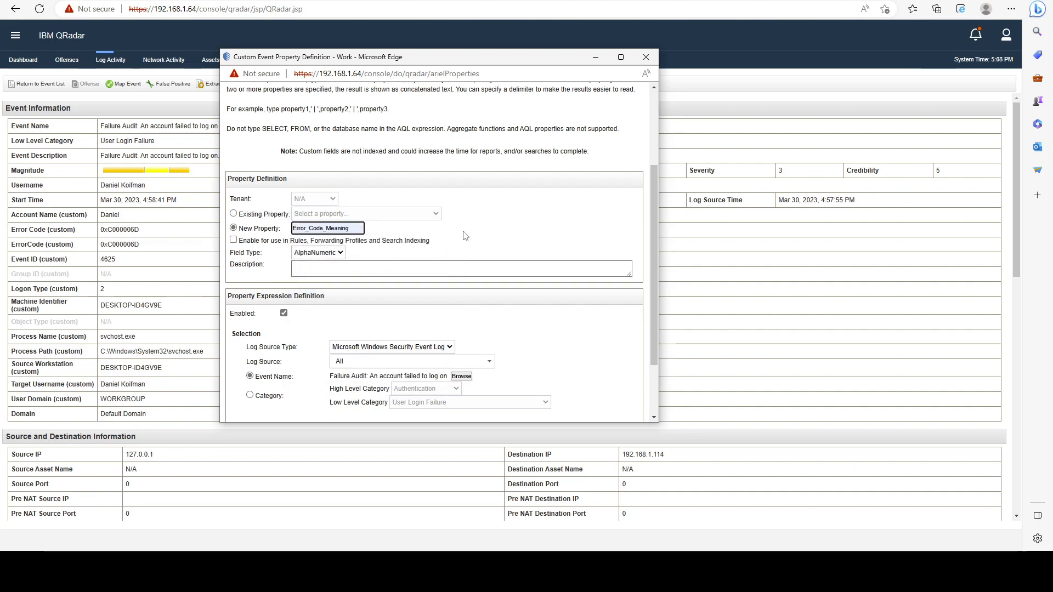
{"action": "left_click", "coordinate": [326, 253]}
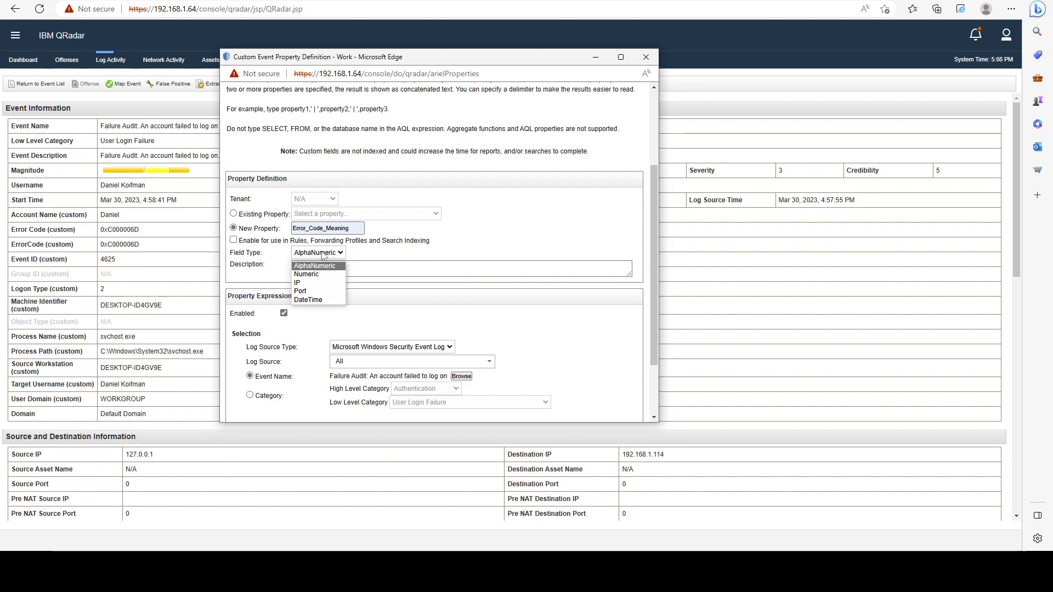
{"action": "left_click", "coordinate": [318, 257]}
{"action": "left_click", "coordinate": [233, 240]}
{"action": "scroll", "coordinate": [439, 231], "scroll_direction": "down", "scroll_amount": 3}
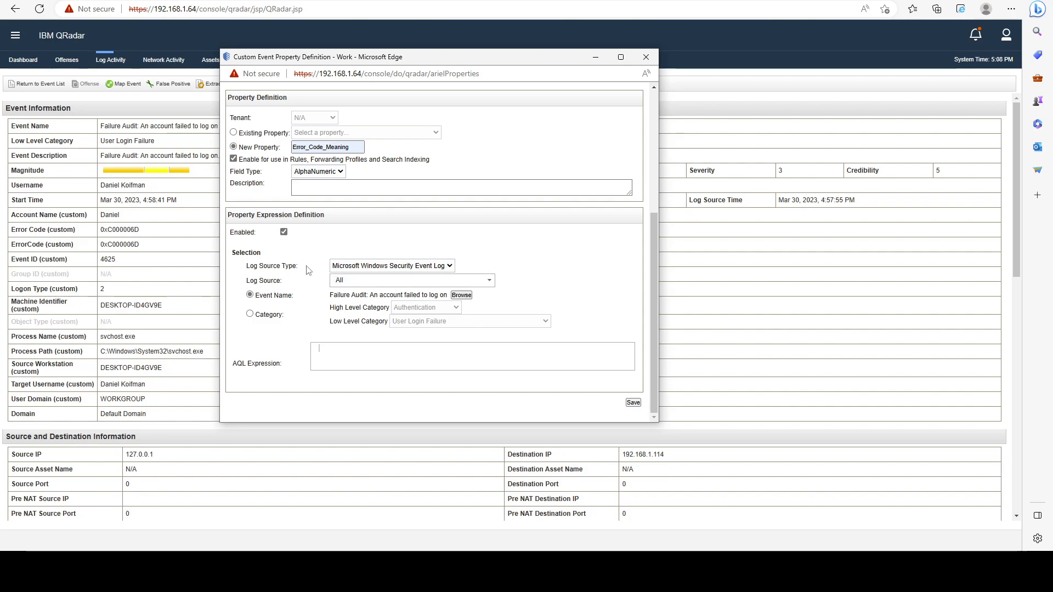
Enter the AQL expression REFERENCEMAP('Windows Error Codes', "ErrorCode") for the new property
{"action": "left_click", "coordinate": [291, 570]}
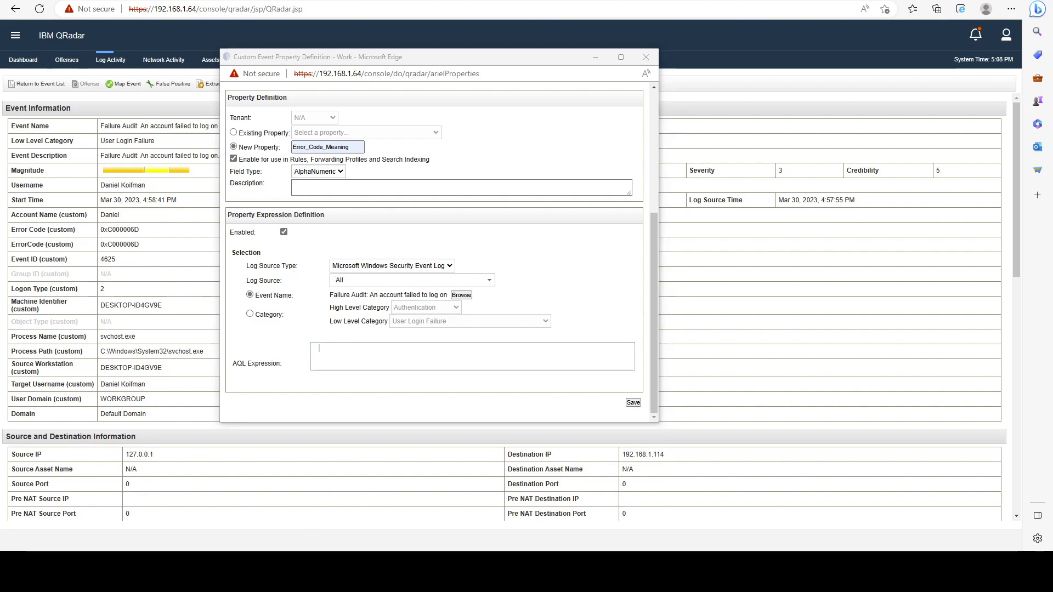
{"action": "left_click", "coordinate": [363, 363]}
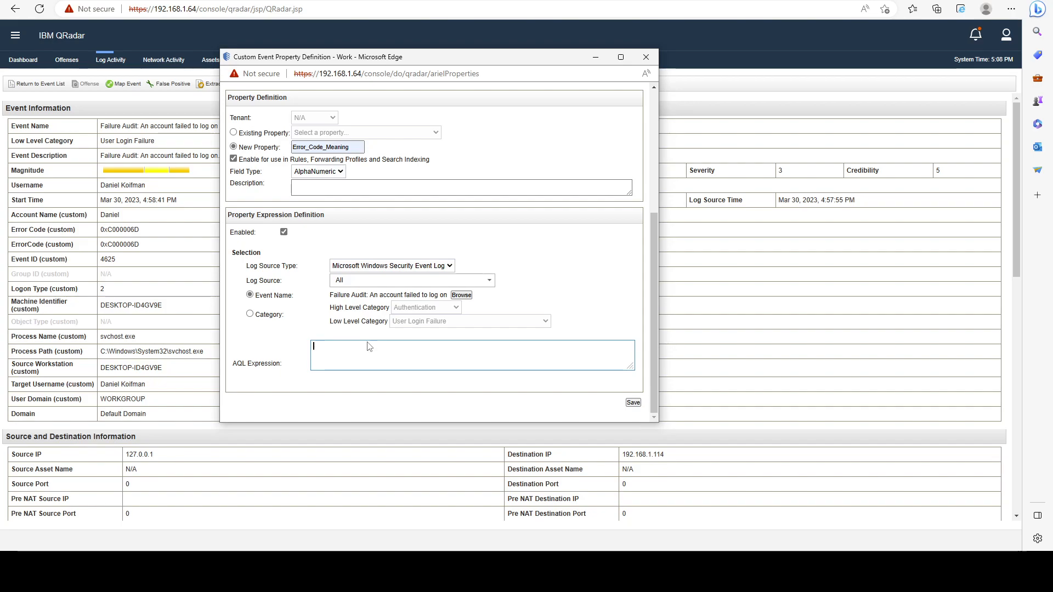
{"action": "type", "text": "REFERE"}
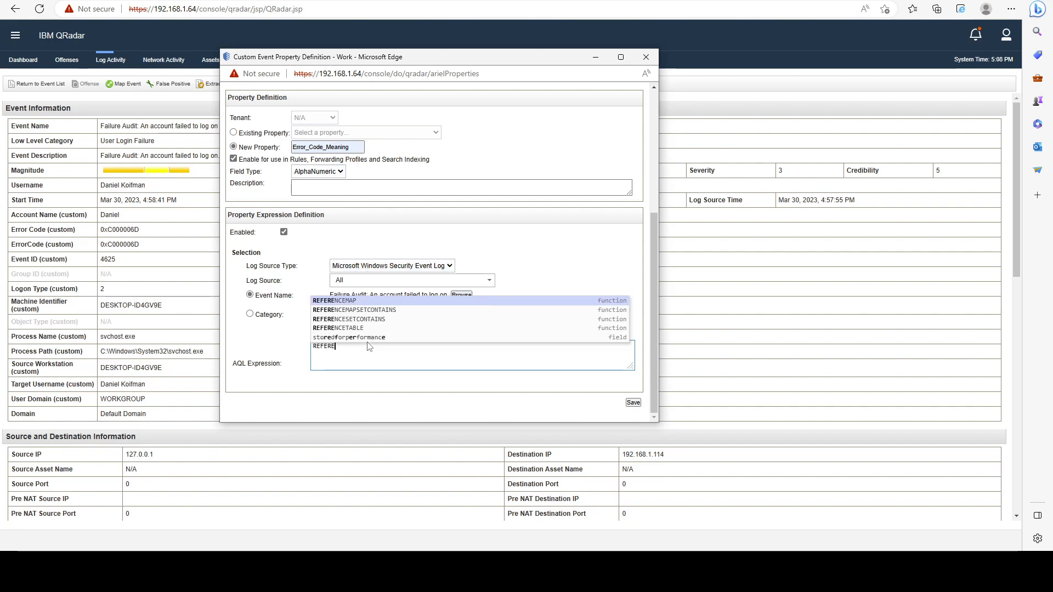
{"action": "type", "text": "NCE"}
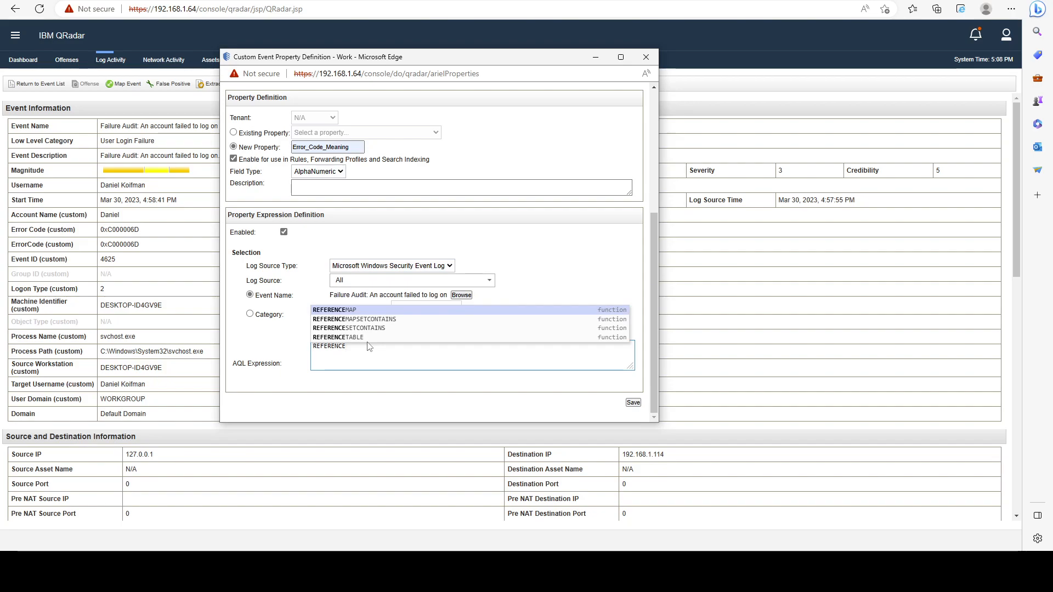
{"action": "key", "text": "Return"}
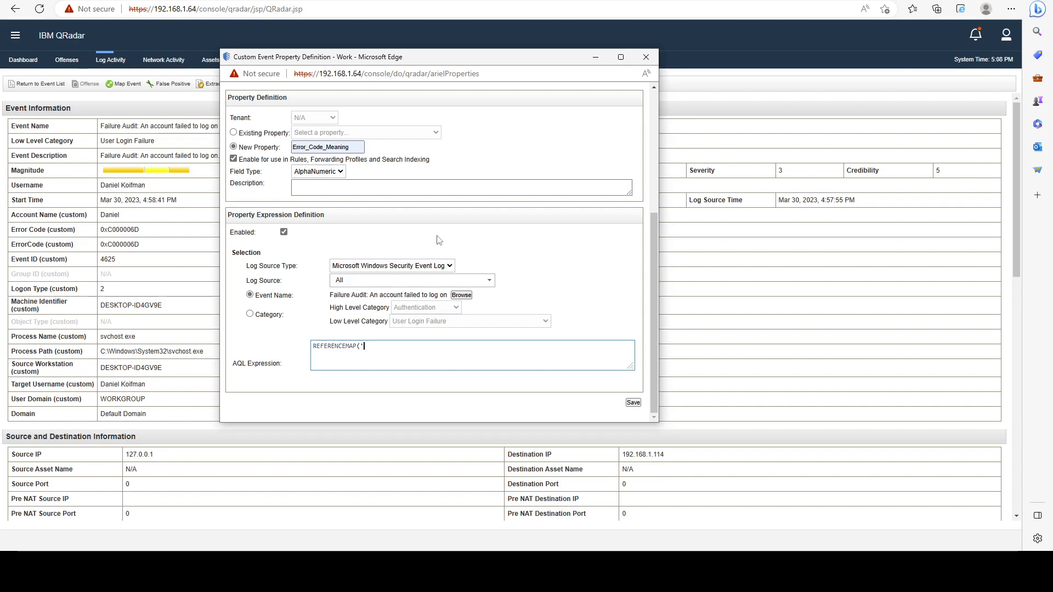
{"action": "type", "text": "Win"}
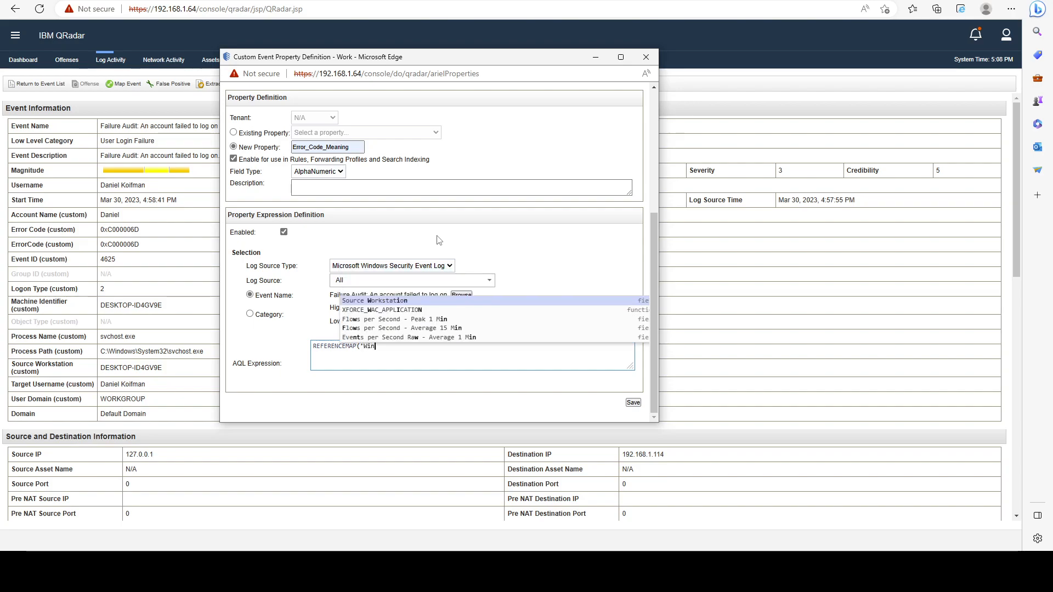
{"action": "type", "text": "dows Error Codes',"}
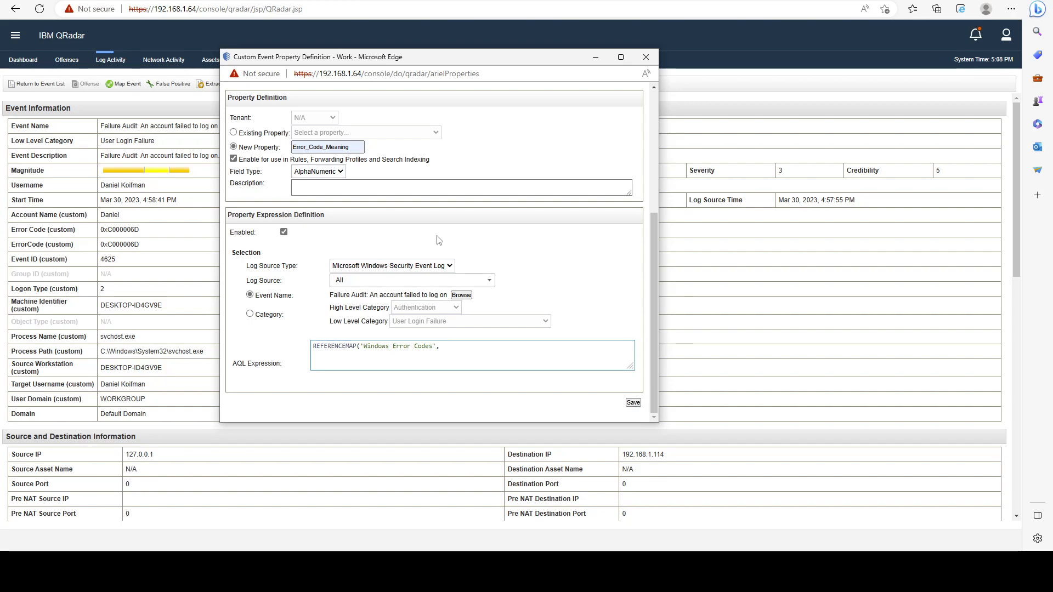
{"action": "type", "text": "ErrorCode"}
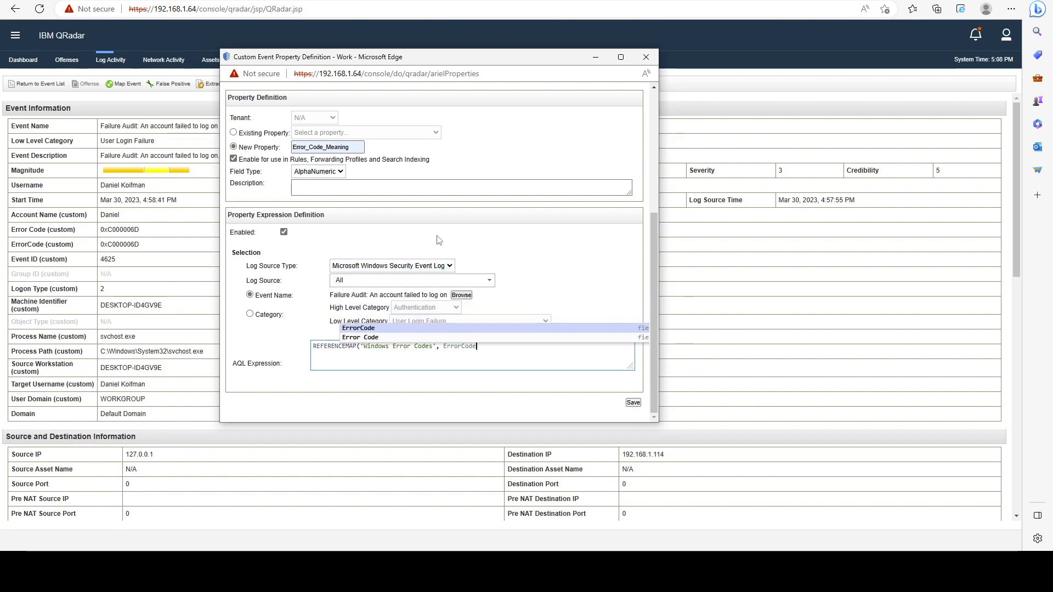
{"action": "key", "text": "Return"}
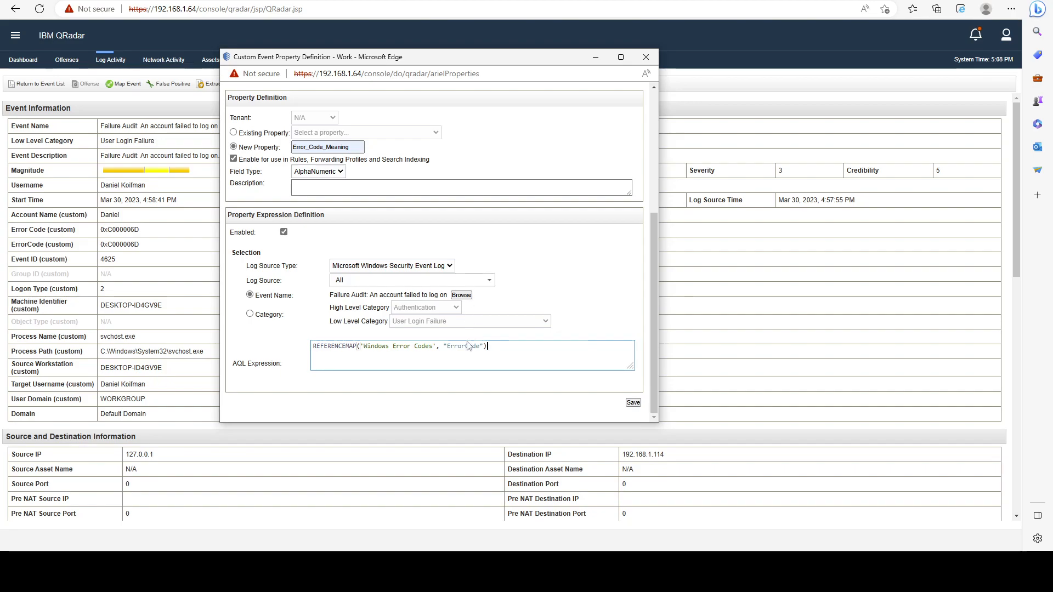
Compare the ErrorCode argument of the expression with the event's ErrorCode (custom) field and its value
{"action": "left_click_drag", "start_coordinate": [446, 349], "coordinate": [481, 346]}
{"action": "left_click", "coordinate": [128, 247]}
{"action": "left_click_drag", "start_coordinate": [10, 244], "coordinate": [141, 244]}
{"action": "left_click", "coordinate": [101, 250]}
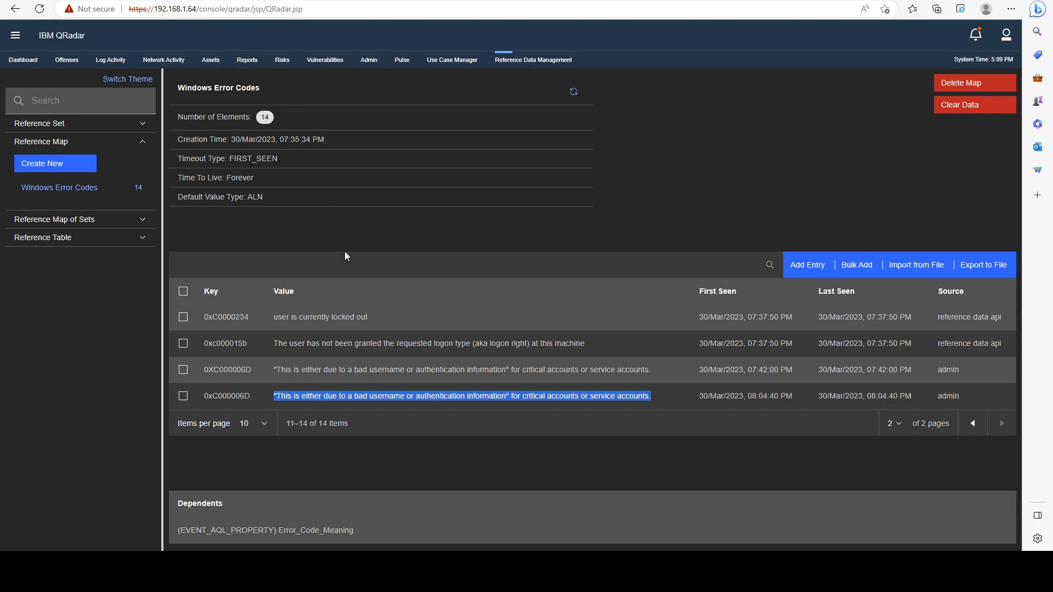
Search the Windows Error Codes map for 0xC000006D and examine the description of the matching entry
{"action": "key", "text": "ctrl+f"}
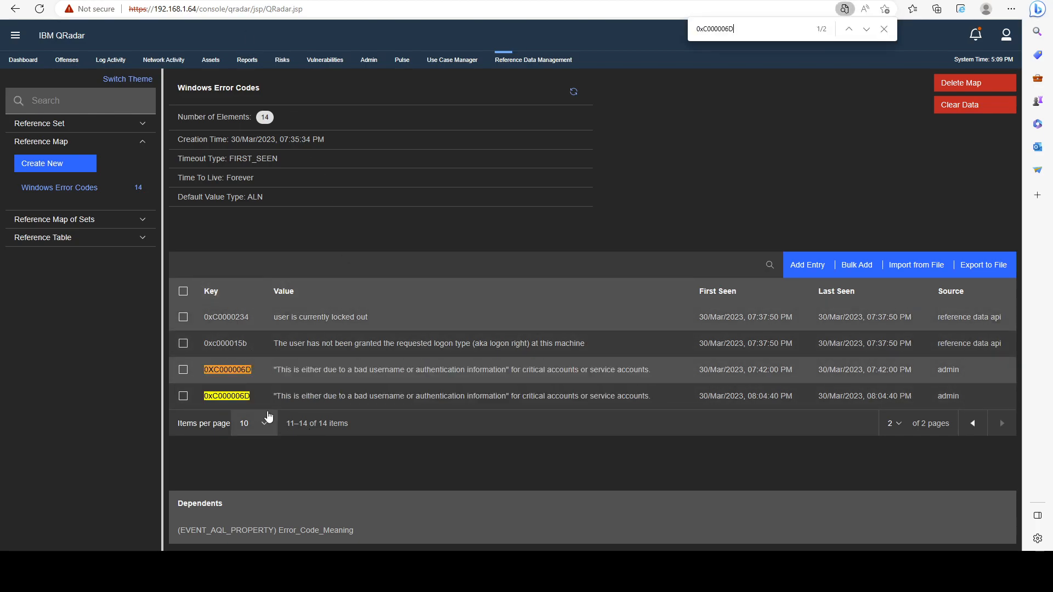
{"action": "key", "text": "Escape"}
{"action": "left_click_drag", "start_coordinate": [273, 396], "coordinate": [652, 396]}
Return to the open custom property definition, review the Error_Code_Meaning name and expression, and save the property
{"action": "left_click", "coordinate": [111, 60]}
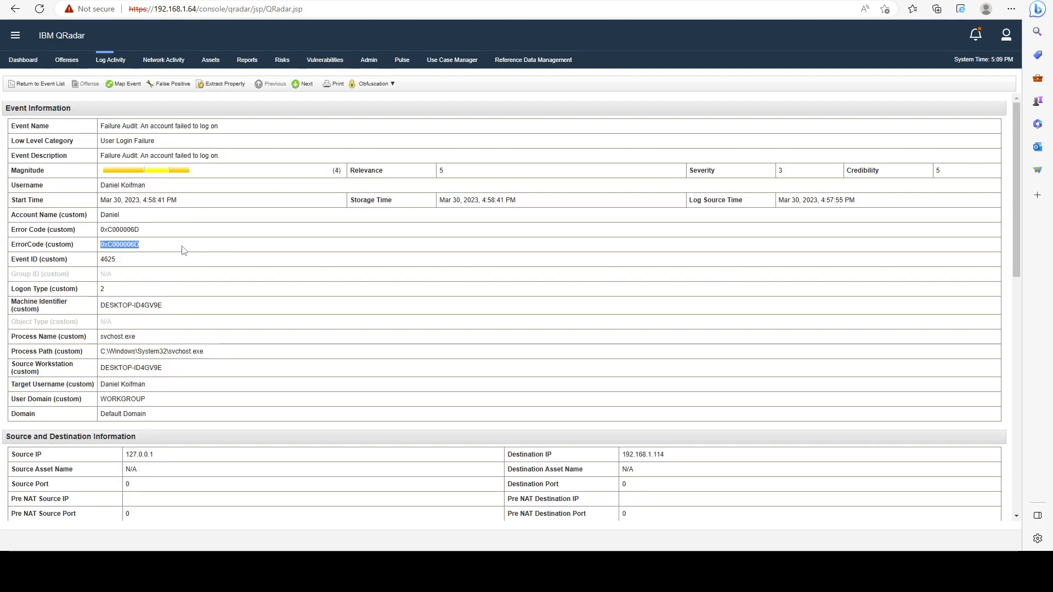
{"action": "key", "text": "alt+Tab"}
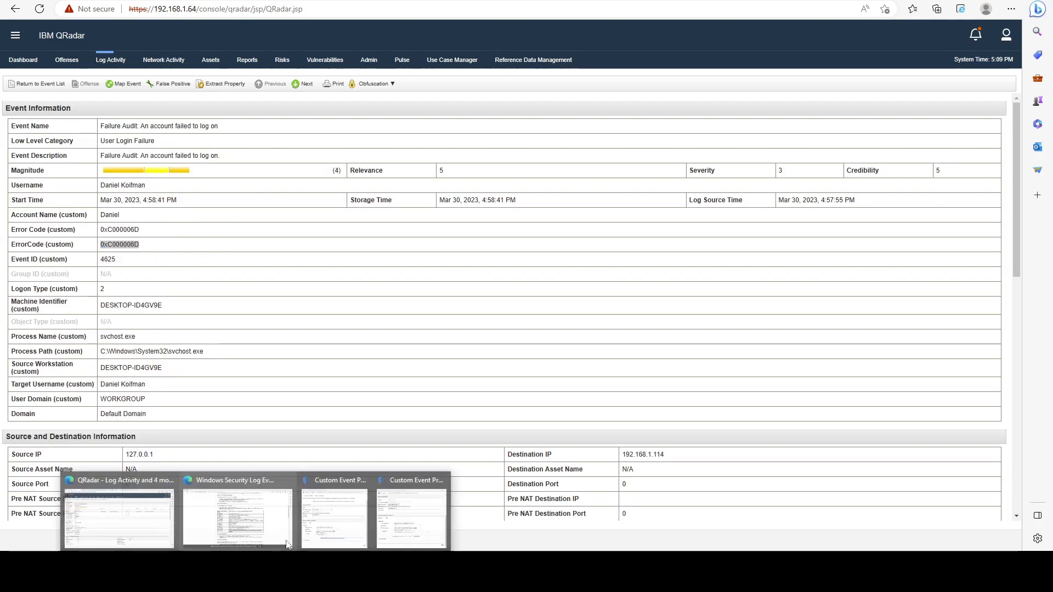
{"action": "scroll", "coordinate": [323, 197], "scroll_direction": "up", "scroll_amount": 2}
{"action": "double_click", "coordinate": [324, 197]}
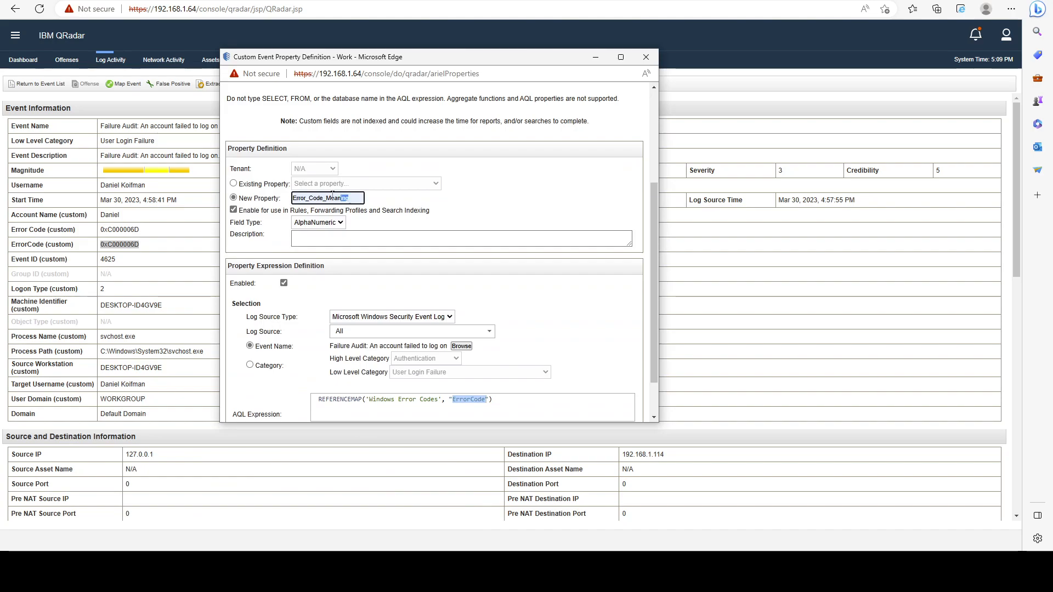
{"action": "scroll", "coordinate": [530, 172], "scroll_direction": "down", "scroll_amount": 1}
{"action": "scroll", "coordinate": [555, 192], "scroll_direction": "up", "scroll_amount": 1}
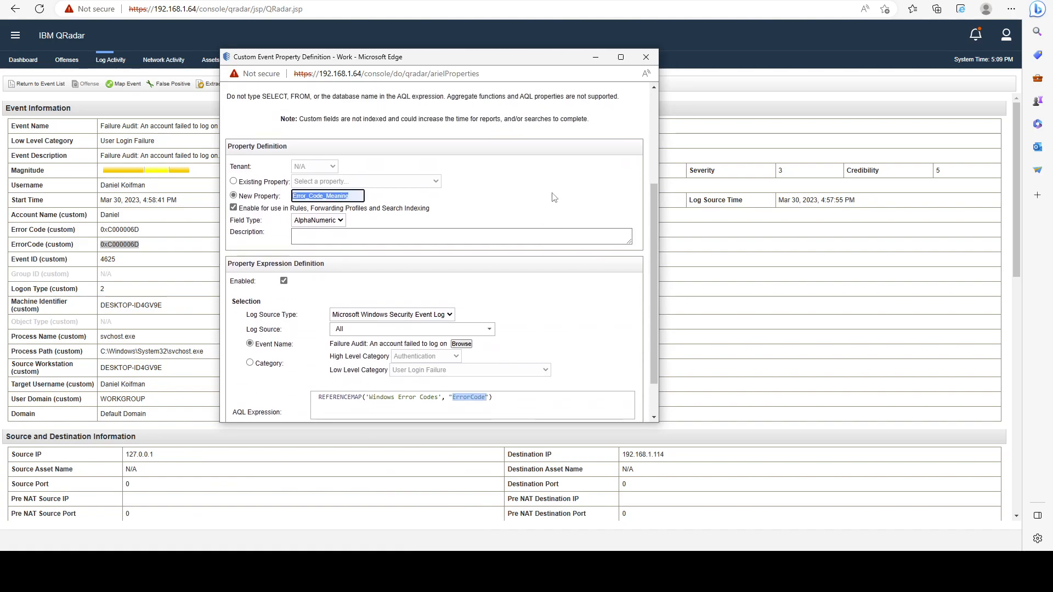
{"action": "left_click", "coordinate": [357, 198]}
{"action": "scroll", "coordinate": [540, 218], "scroll_direction": "down", "scroll_amount": 1}
{"action": "left_click", "coordinate": [634, 404]}
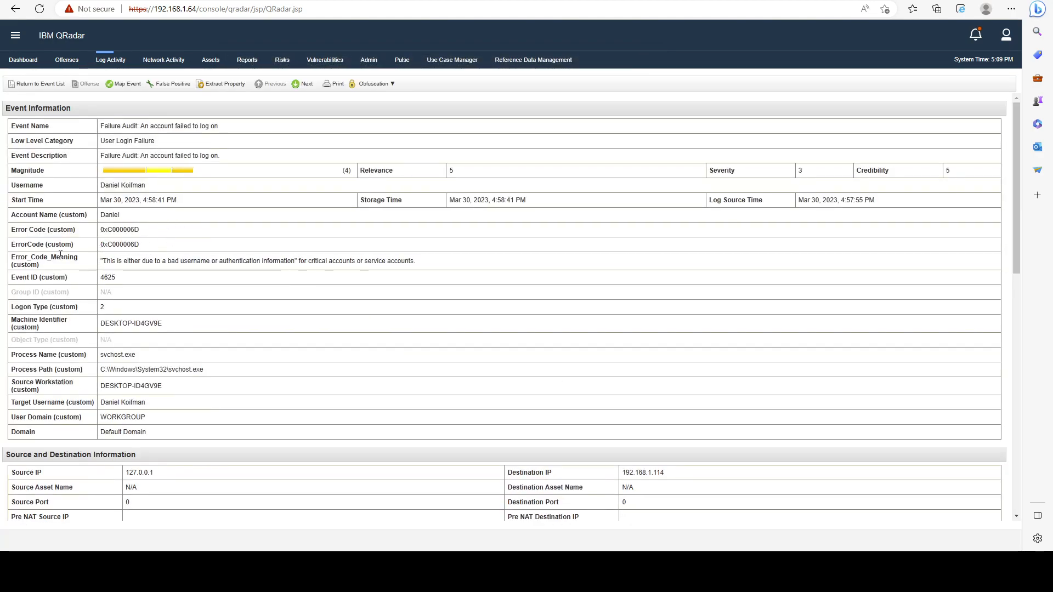
Examine the Error_Code_Meaning (custom) field and its description in the failed logon event's details
{"action": "left_click_drag", "start_coordinate": [11, 257], "coordinate": [78, 258]}
{"action": "left_click", "coordinate": [19, 254]}
{"action": "left_click_drag", "start_coordinate": [12, 257], "coordinate": [79, 258]}
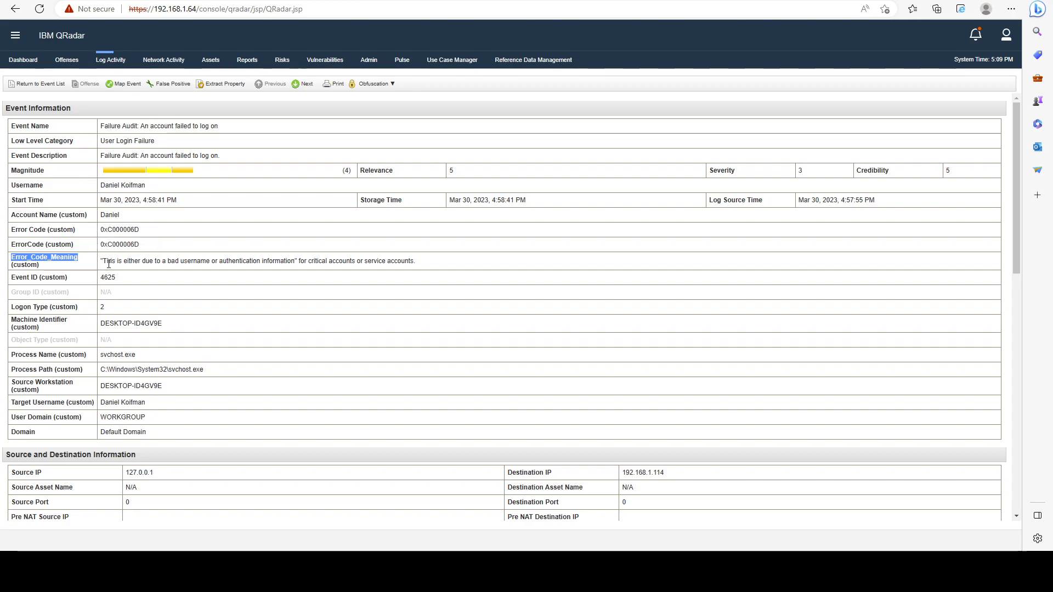
{"action": "left_click_drag", "start_coordinate": [101, 261], "coordinate": [300, 262]}
{"action": "left_click", "coordinate": [421, 263]}
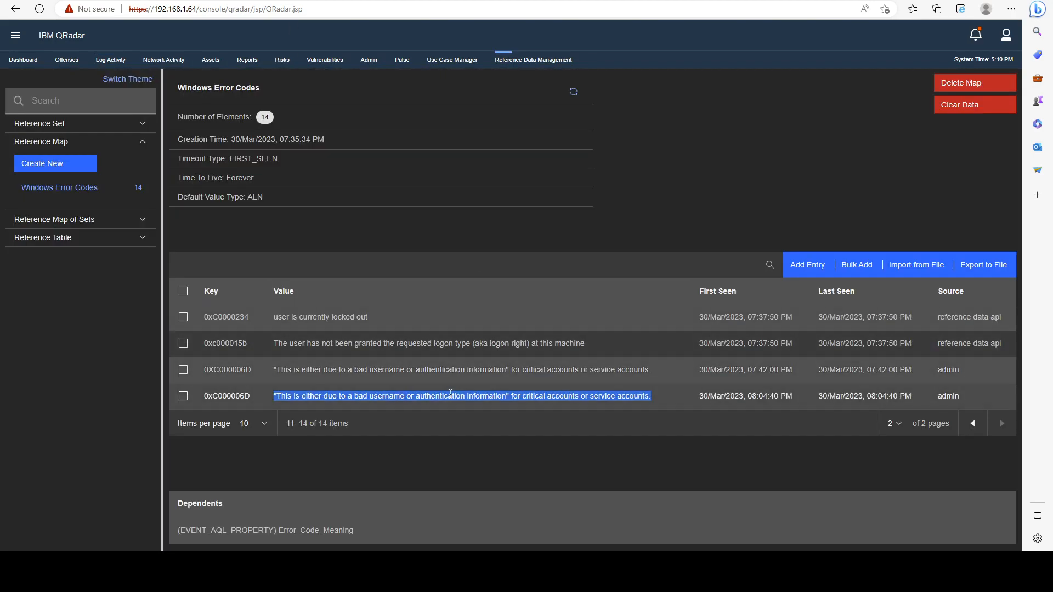
Examine the descriptions of 0xC000006D and 0xC0000234 in the Windows Error Codes map
{"action": "triple_click", "coordinate": [450, 394]}
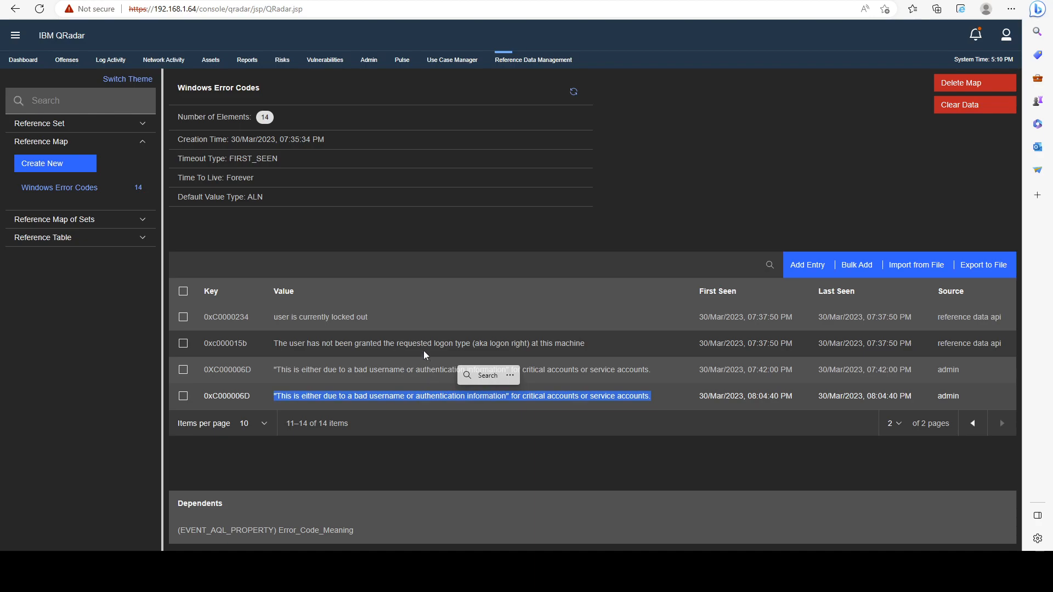
{"action": "left_click_drag", "start_coordinate": [256, 323], "coordinate": [202, 319]}
{"action": "left_click", "coordinate": [238, 320]}
{"action": "left_click_drag", "start_coordinate": [275, 319], "coordinate": [372, 319]}
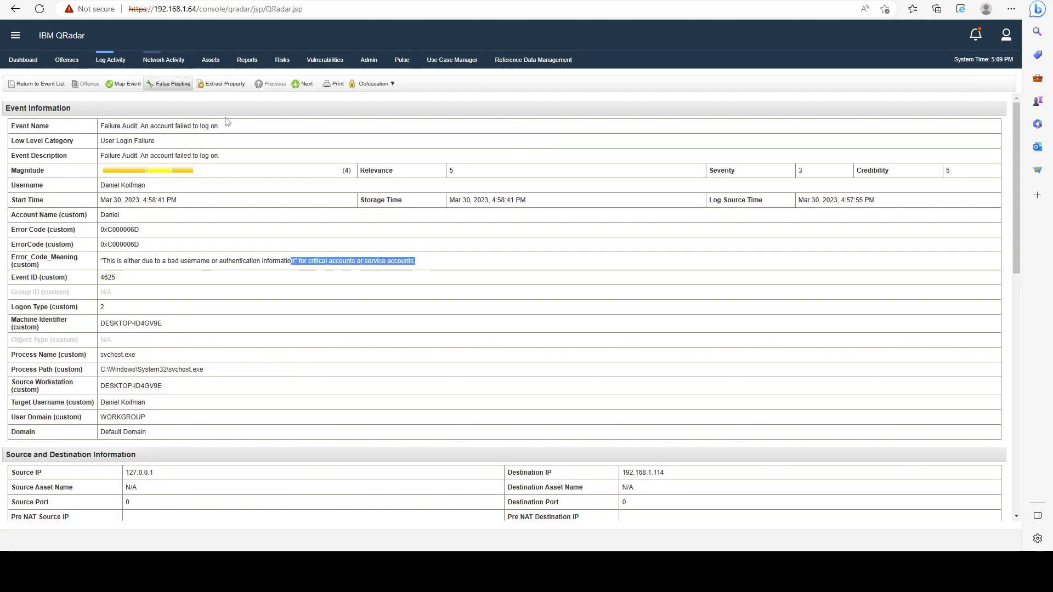
Compare the event's Error_Code_Meaning (custom) field with the 0xC0000234 description in the Windows Error Codes map
{"action": "left_click", "coordinate": [85, 265]}
{"action": "left_click_drag", "start_coordinate": [11, 257], "coordinate": [79, 257]}
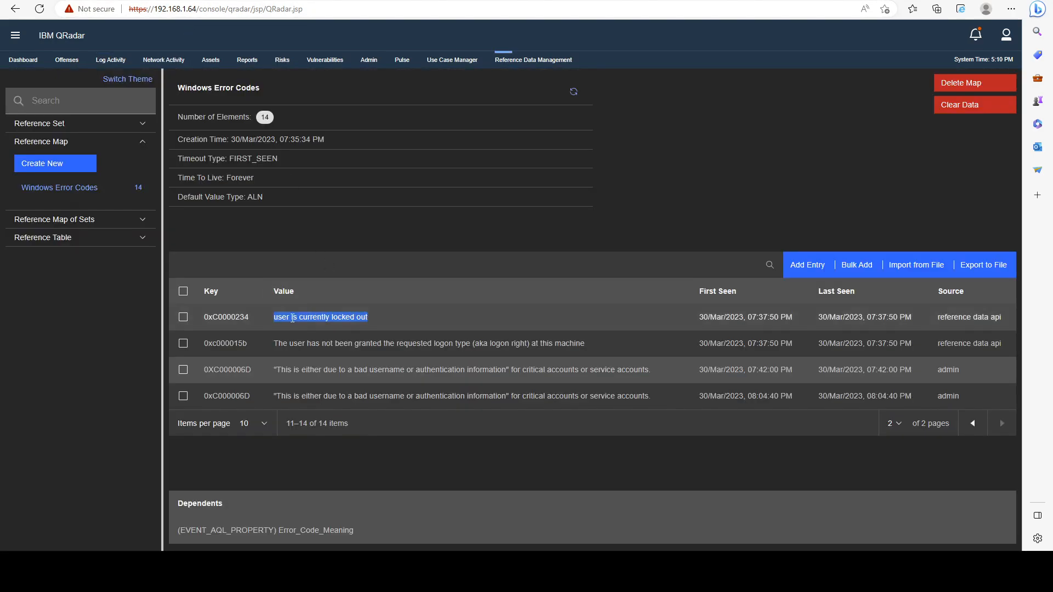
{"action": "left_click_drag", "start_coordinate": [274, 318], "coordinate": [375, 318]}
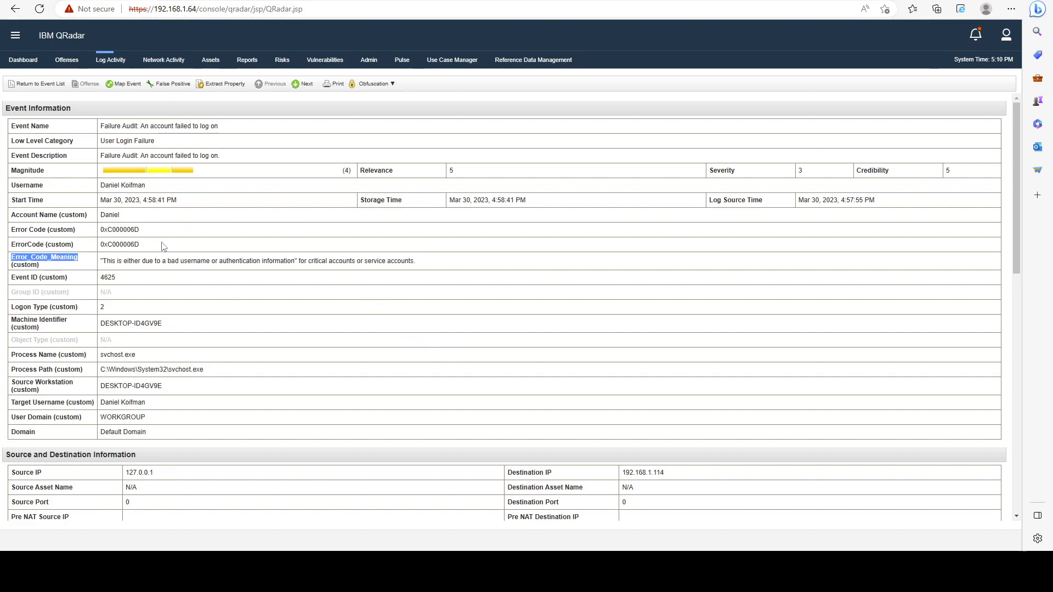
{"action": "left_click_drag", "start_coordinate": [102, 261], "coordinate": [417, 262]}
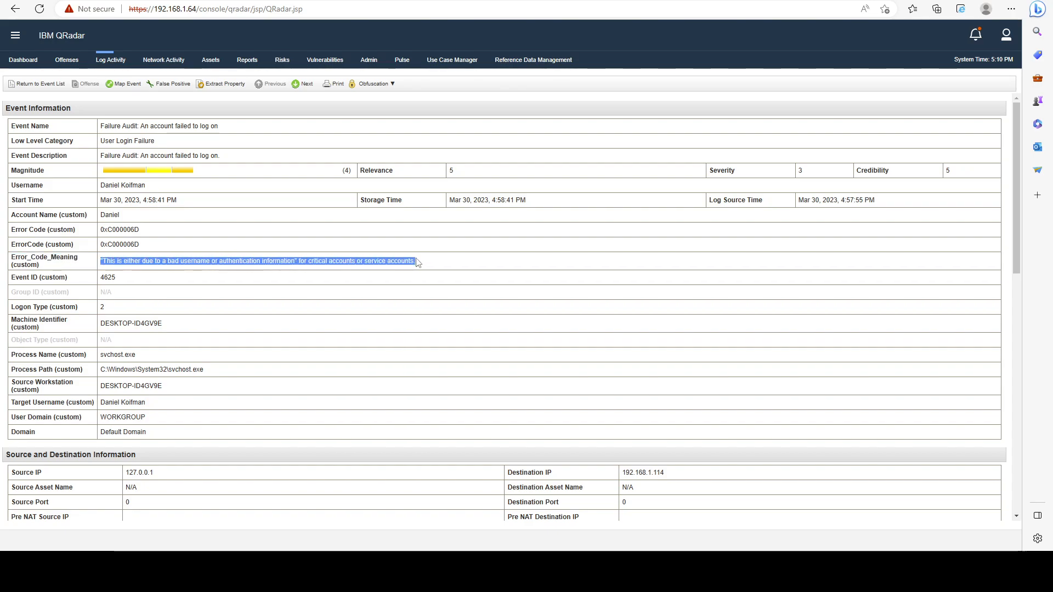
{"action": "left_click", "coordinate": [321, 260]}
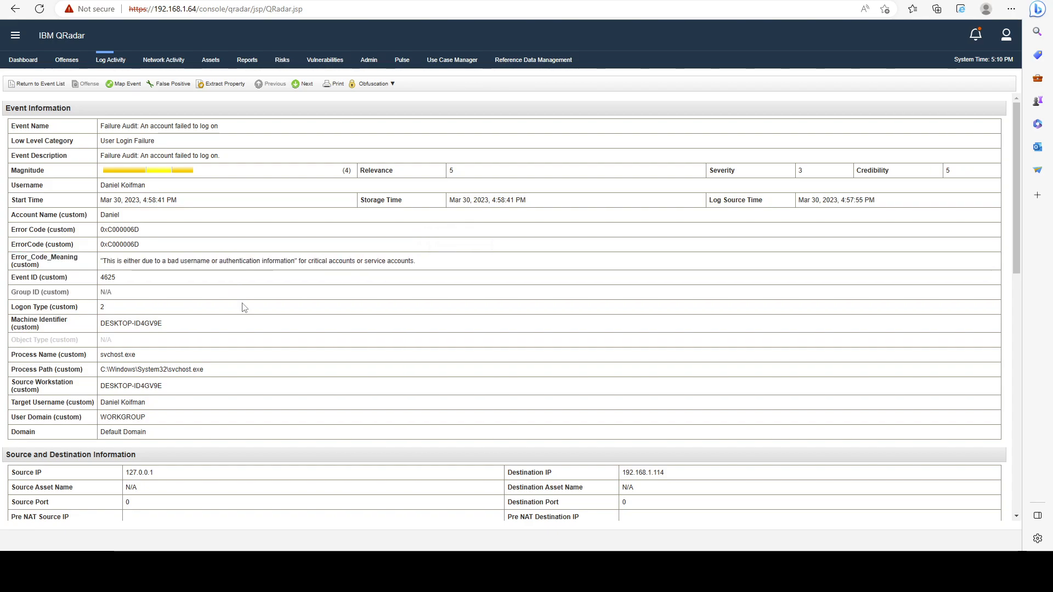